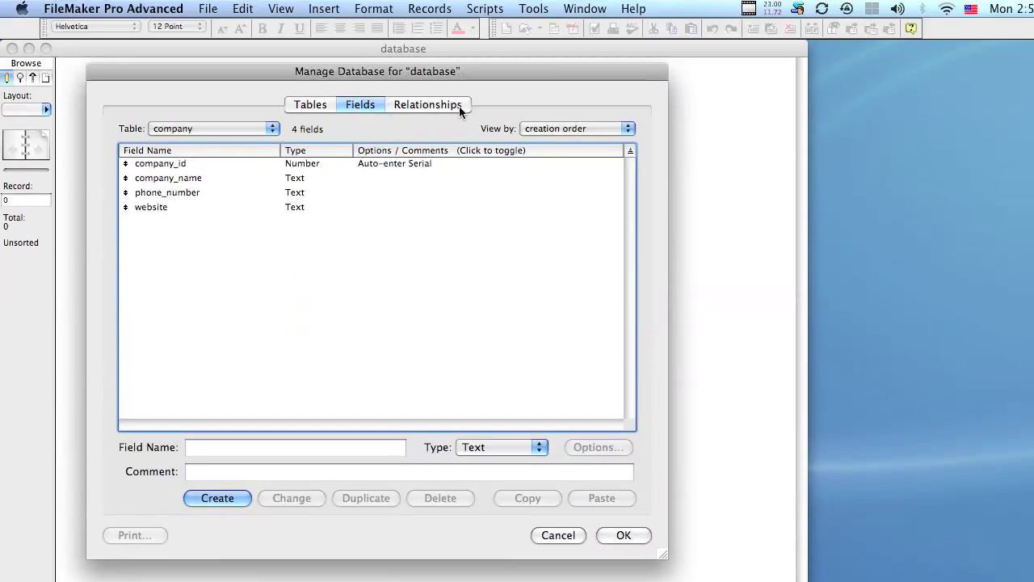
- Show the relationships graph and spread the contacts and company tables apart, with contacts lower than company
click(460, 107)
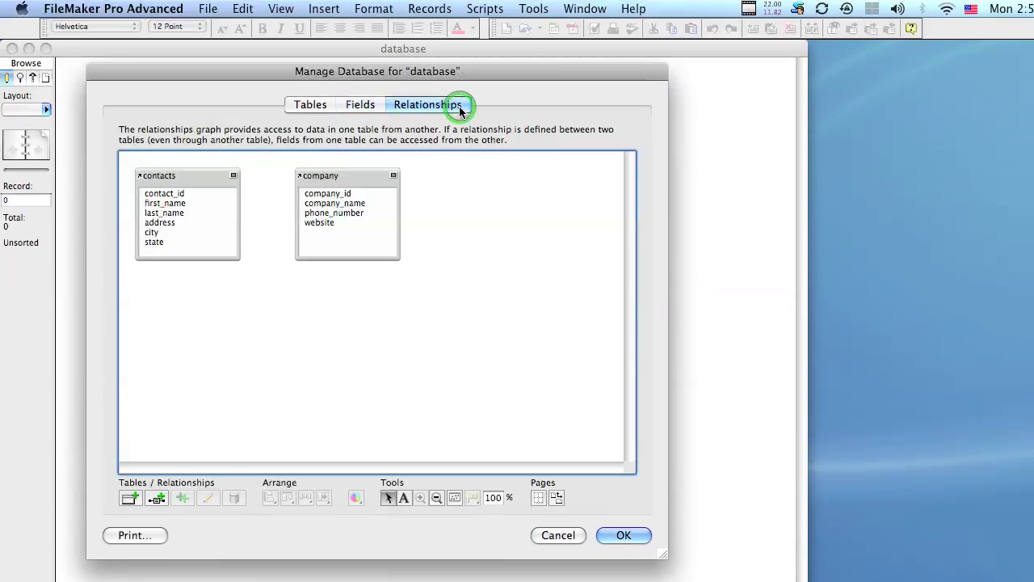
click(340, 173)
drag(341, 180, 446, 184)
drag(177, 184, 209, 206)
drag(425, 185, 356, 197)
click(564, 224)
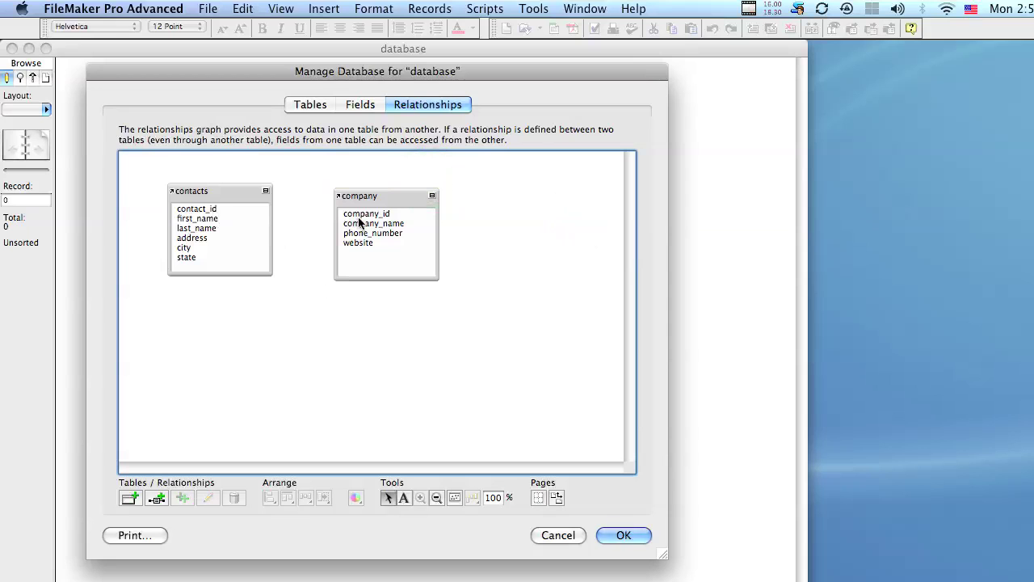
drag(210, 193, 198, 239)
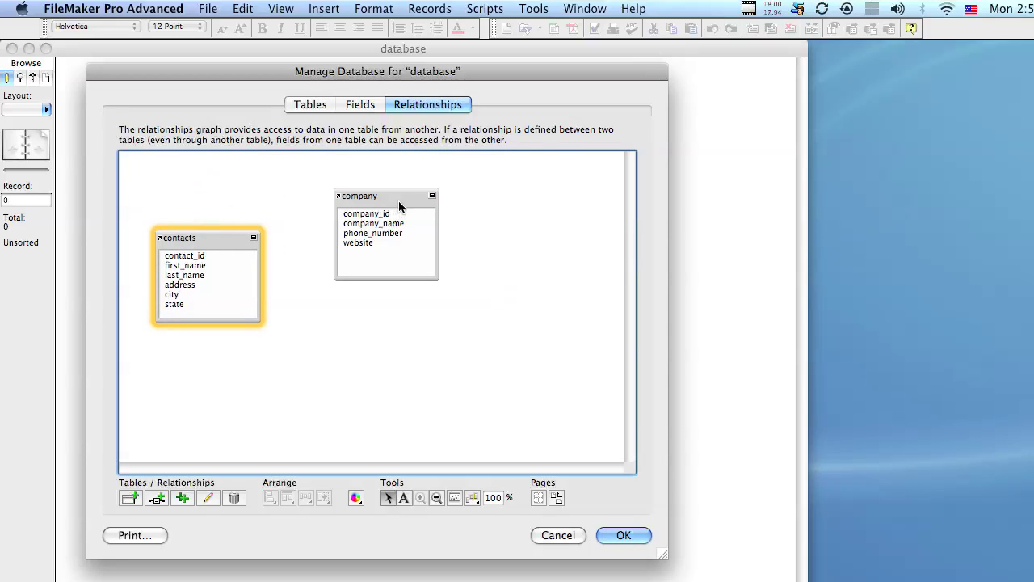
drag(399, 201, 430, 210)
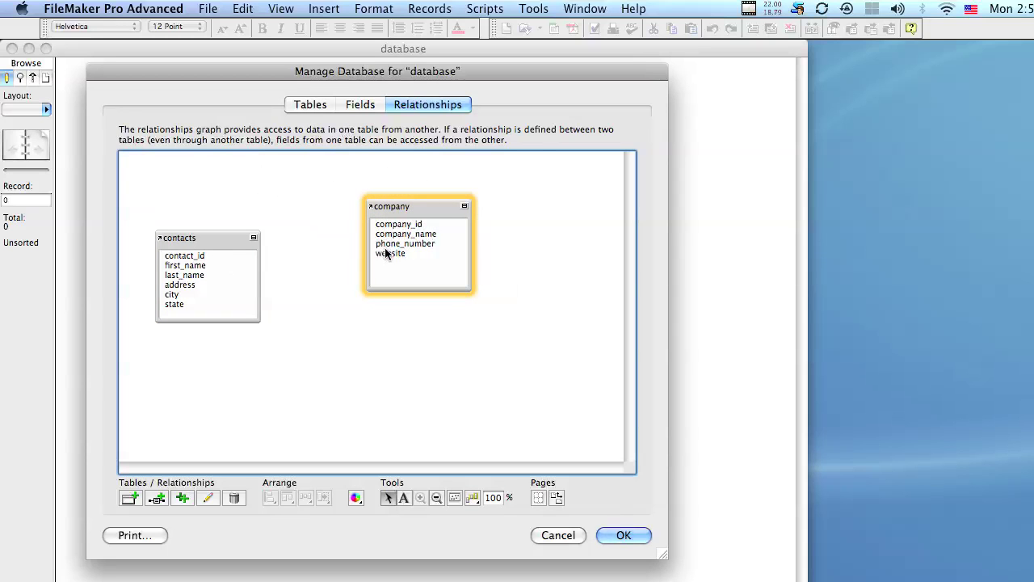
- Create a Number field named company in the contacts table
click(312, 105)
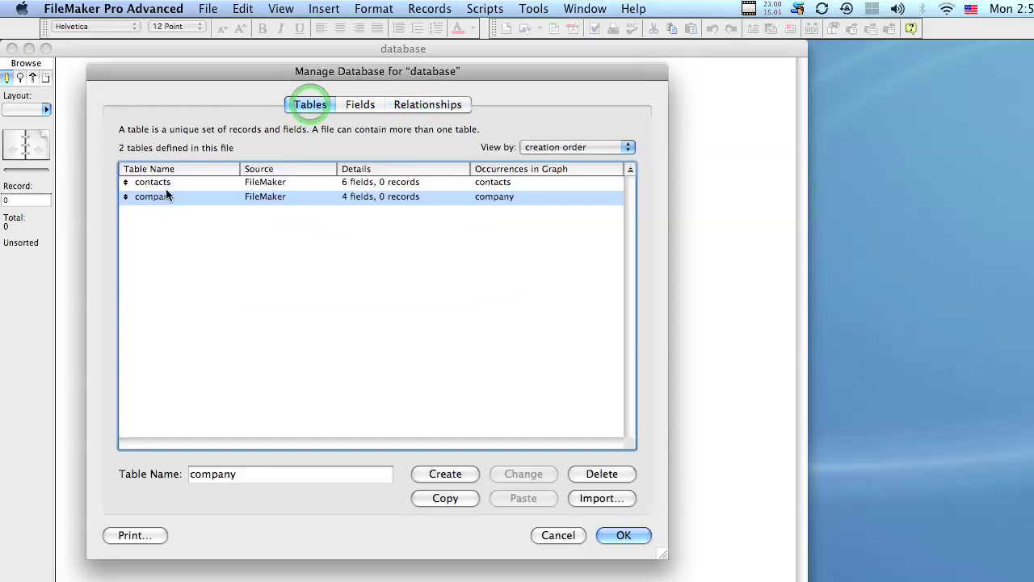
click(168, 185)
double_click(168, 185)
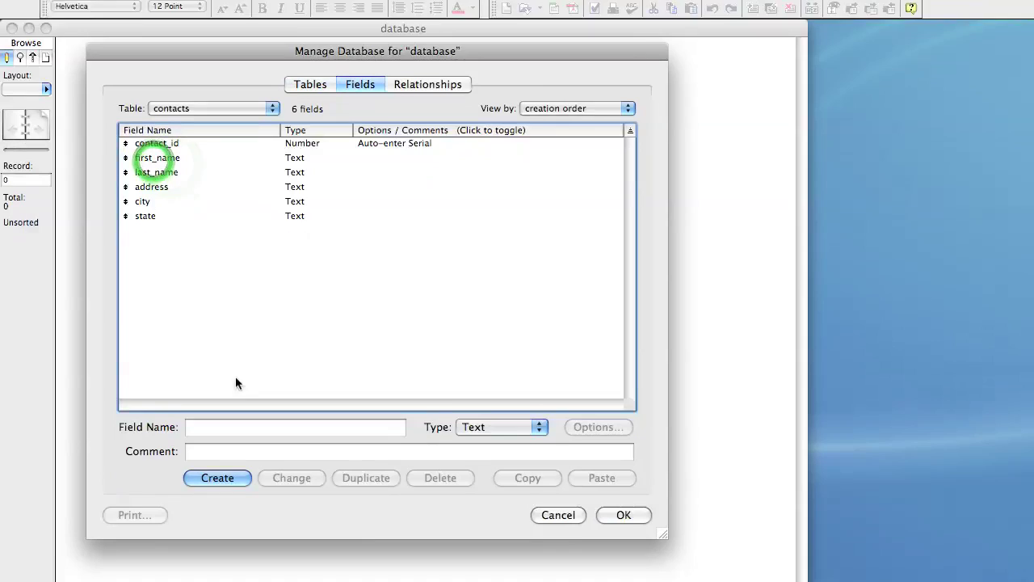
click(237, 384)
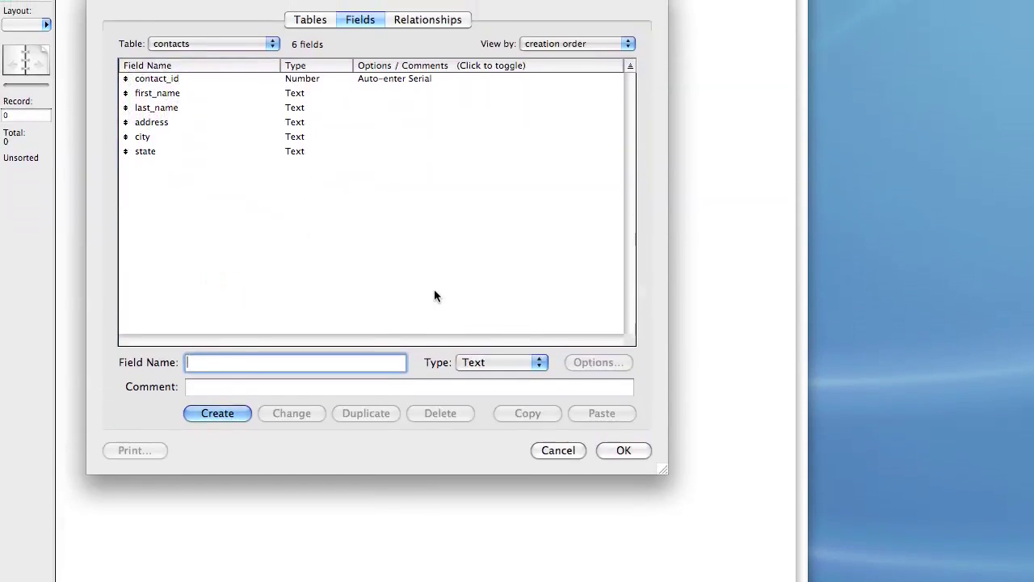
text(company)
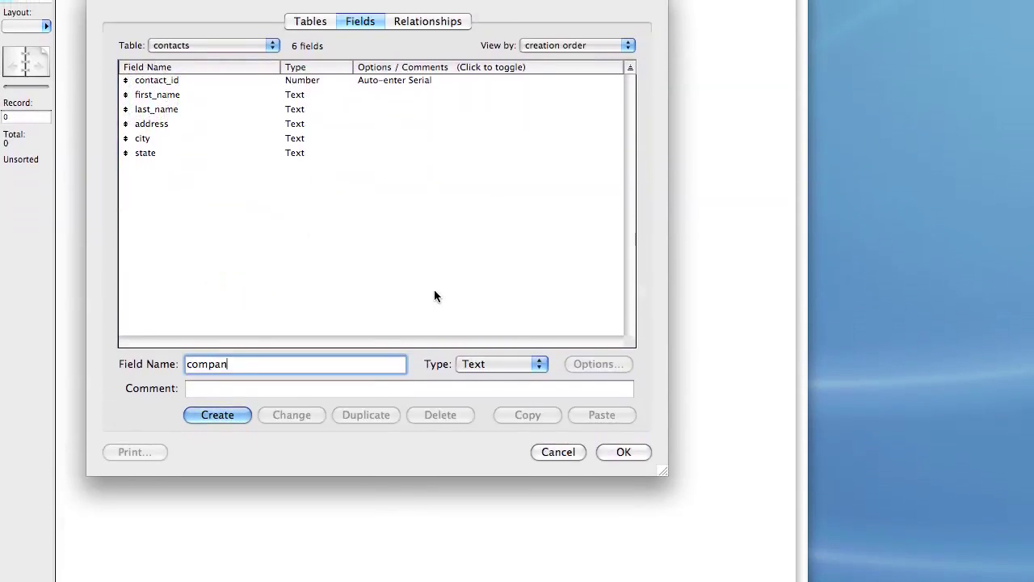
click(510, 364)
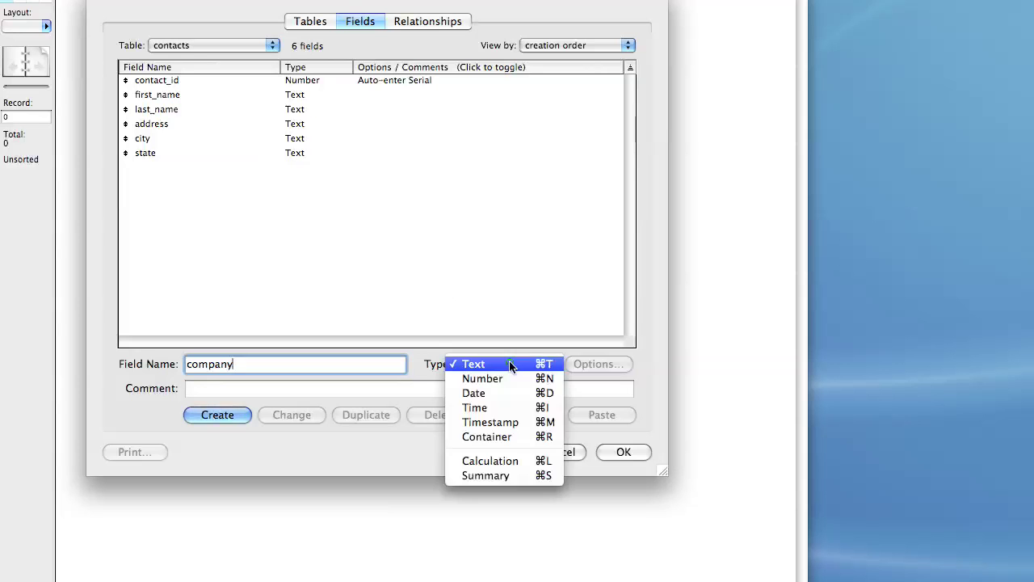
click(501, 379)
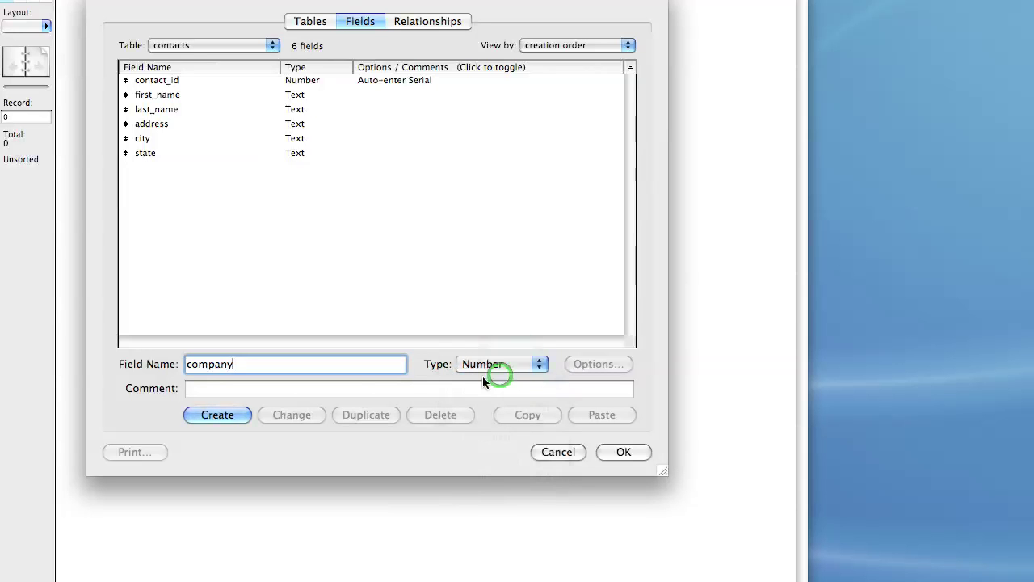
click(226, 415)
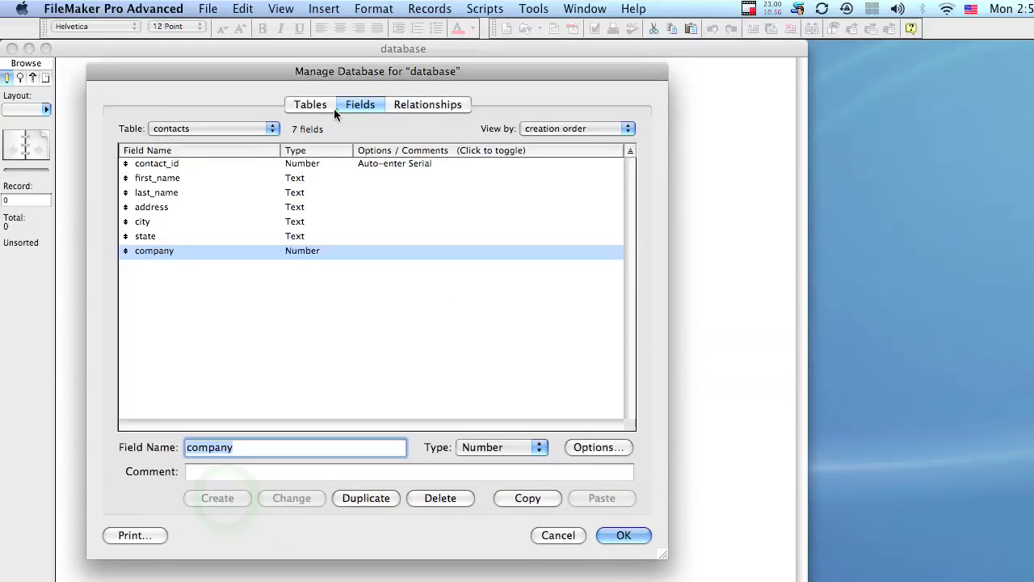
- Examine the company table's fields and select its company_id field
click(334, 109)
double_click(184, 192)
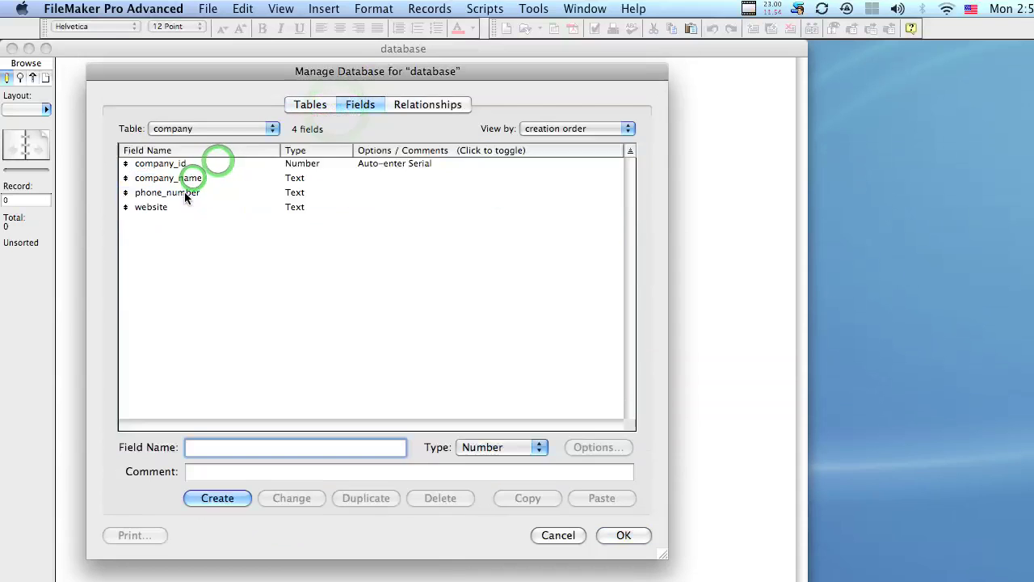
click(173, 162)
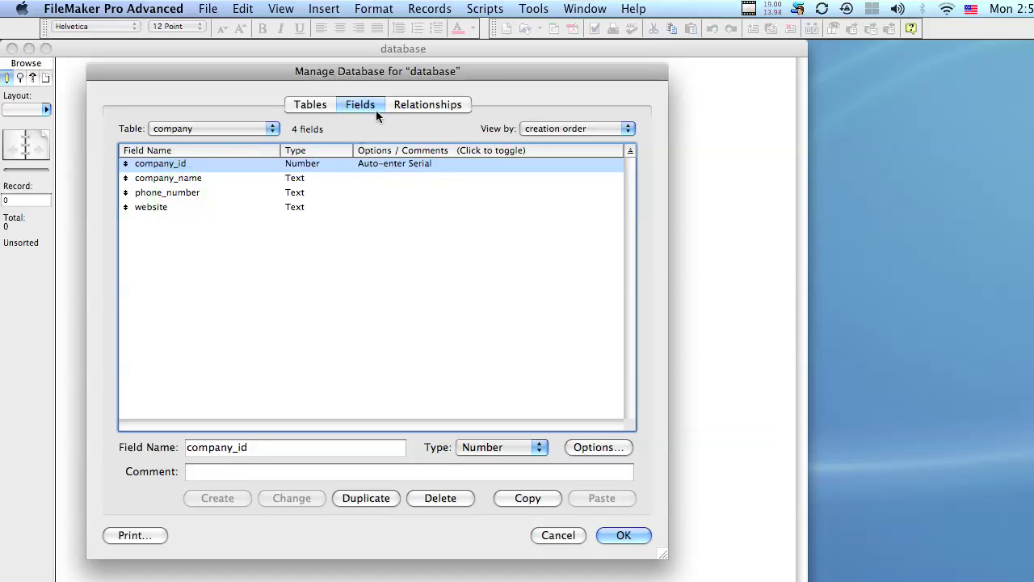
- Align the contacts table with company in the relationships graph and relate contacts' company field to company's company_id field
click(422, 105)
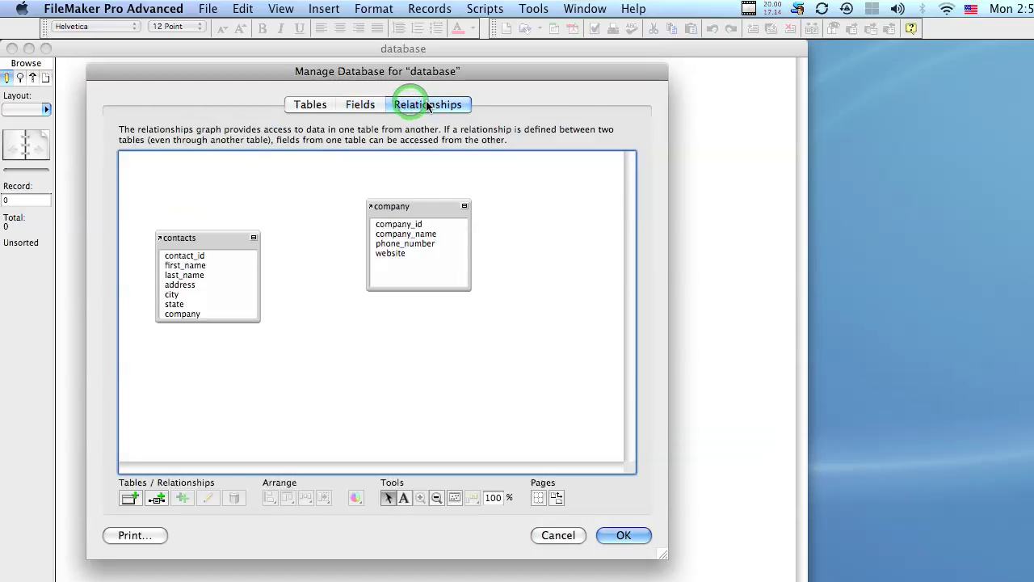
drag(207, 238, 208, 209)
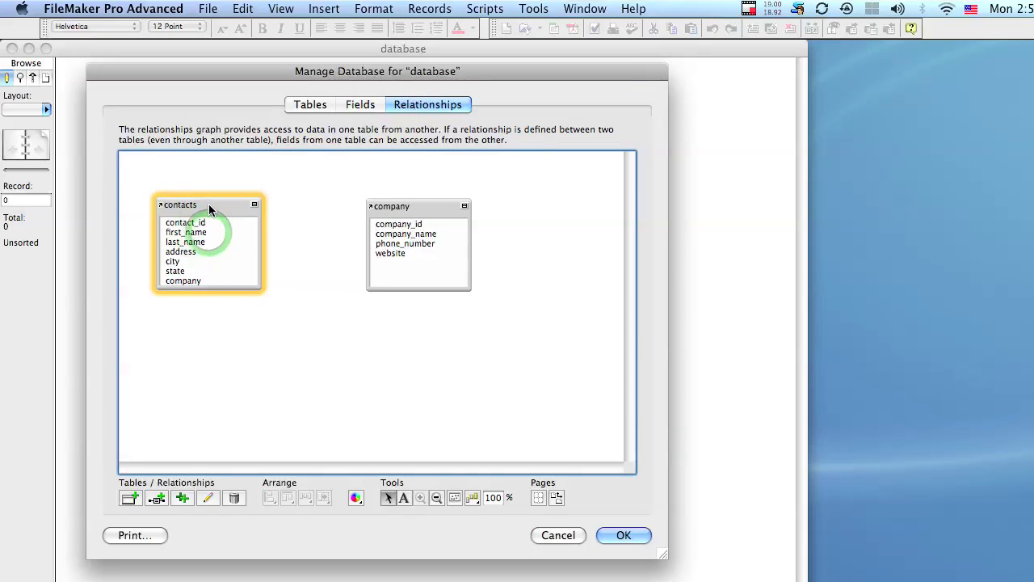
click(192, 282)
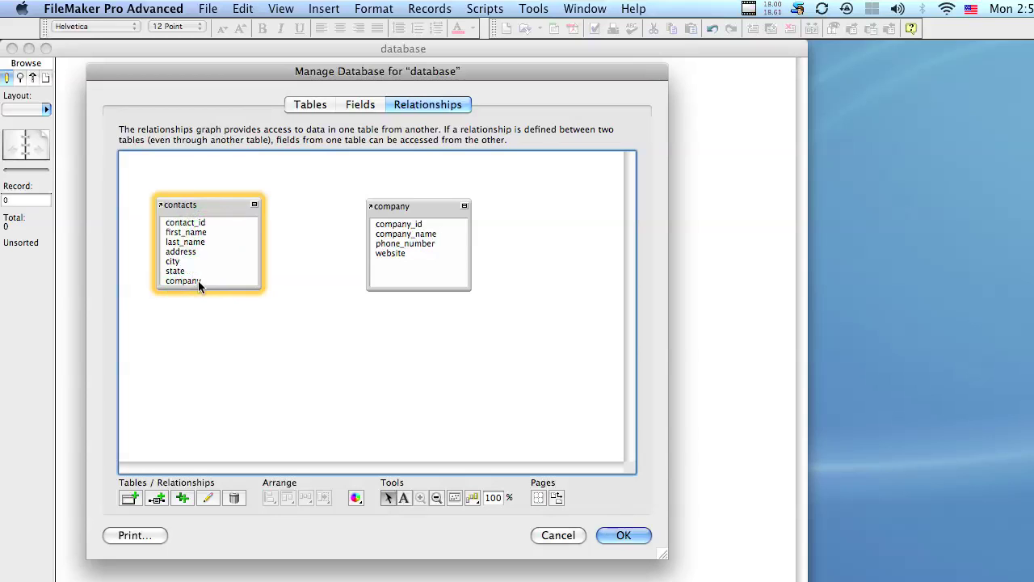
click(196, 280)
drag(194, 282, 376, 228)
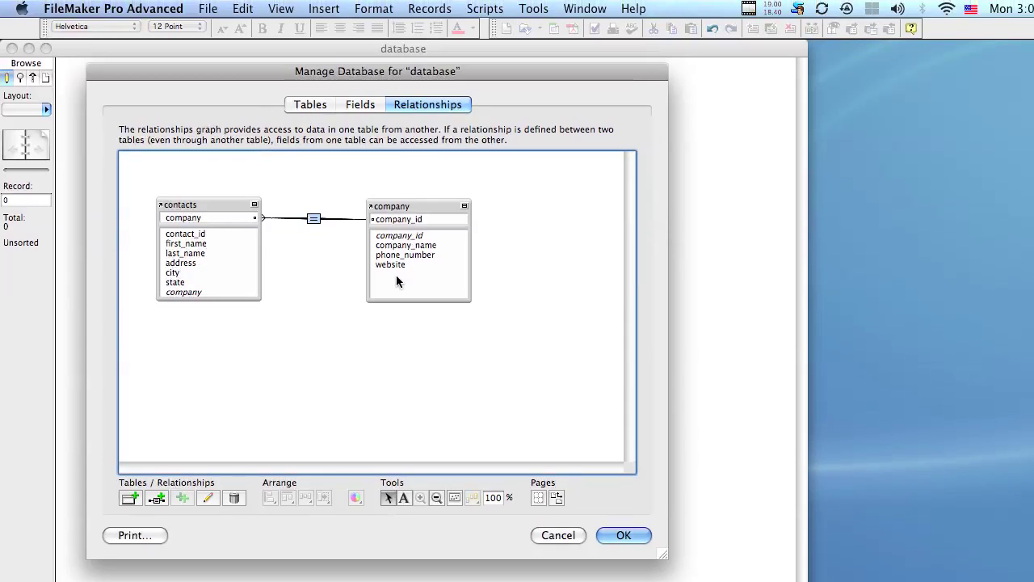
- Nudge the contacts table slightly in the relationships graph and save the database definition changes
click(408, 240)
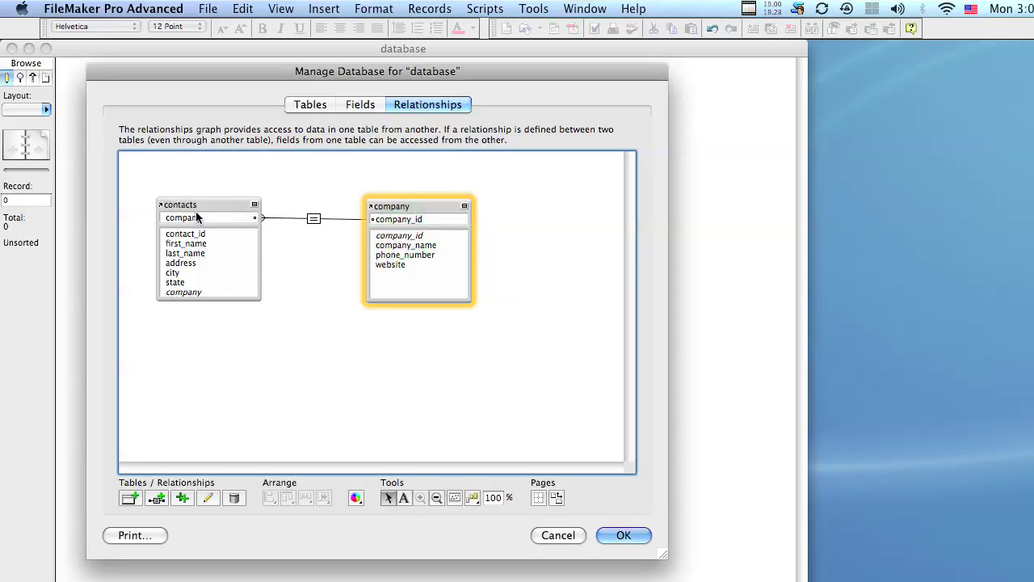
drag(198, 212, 192, 210)
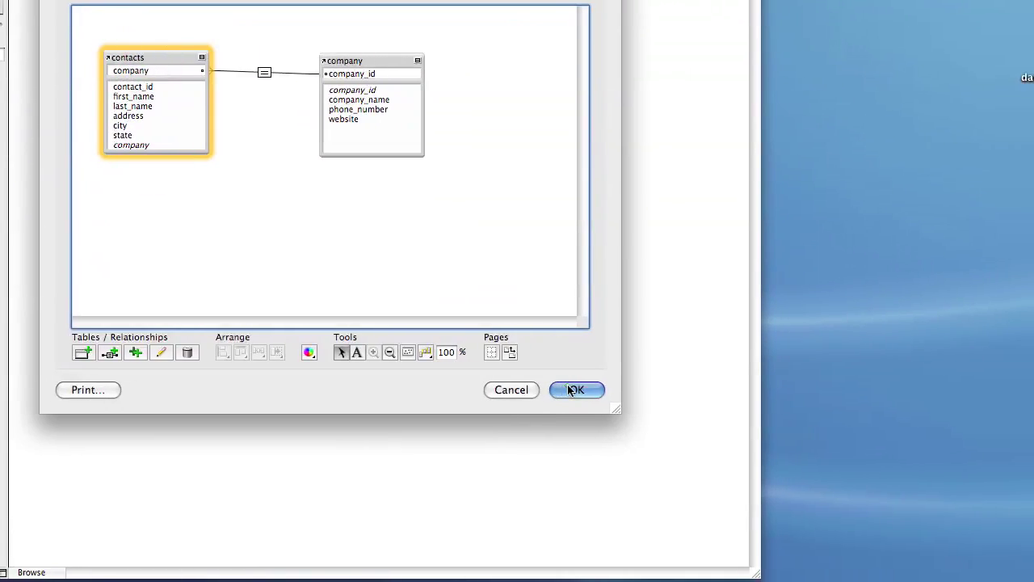
click(623, 409)
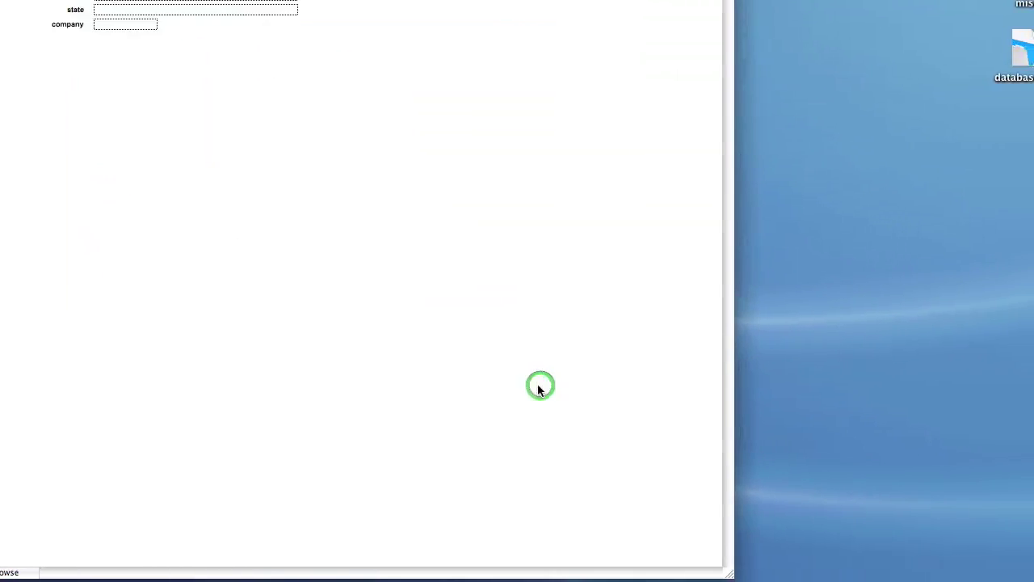
- Enter the contact's first name and last name in the first contacts record
click(97, 145)
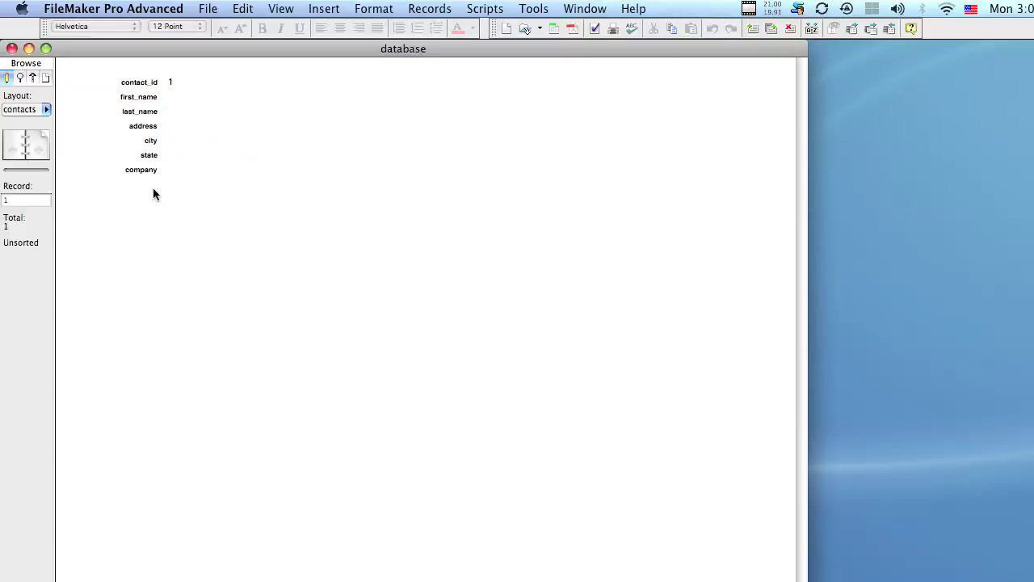
click(174, 96)
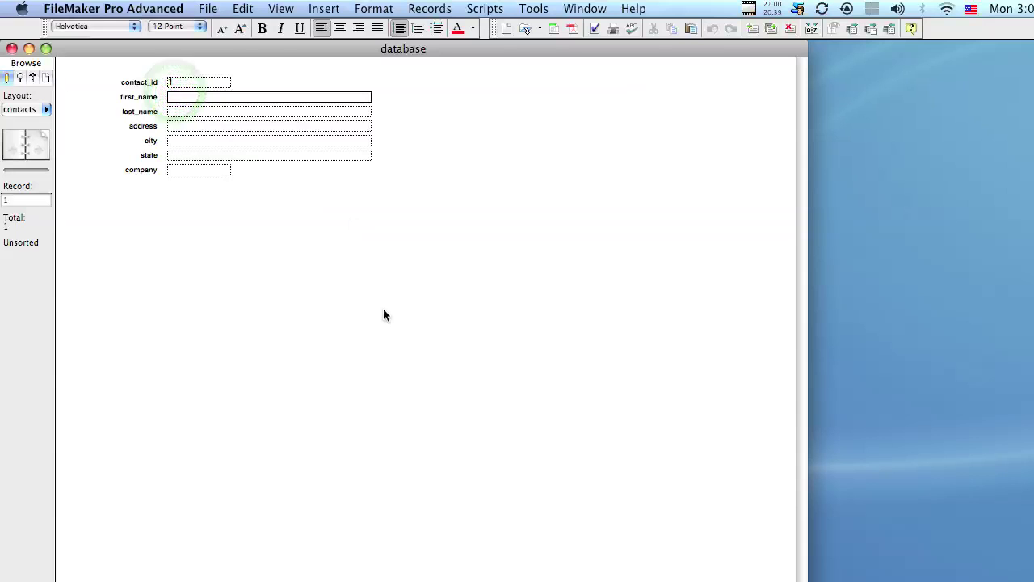
text(Joseph)
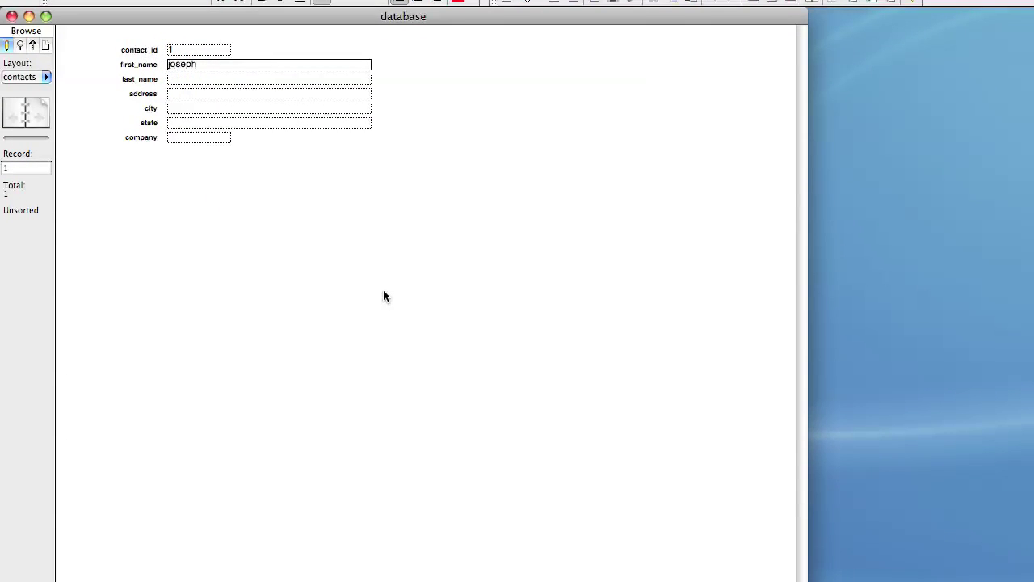
key(Tab)
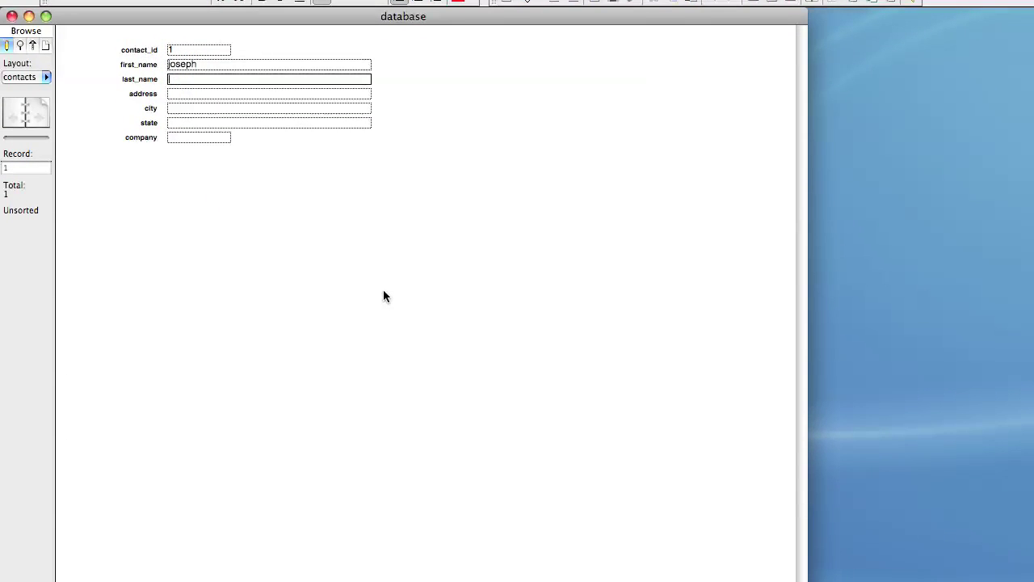
text(smith)
key(Tab)
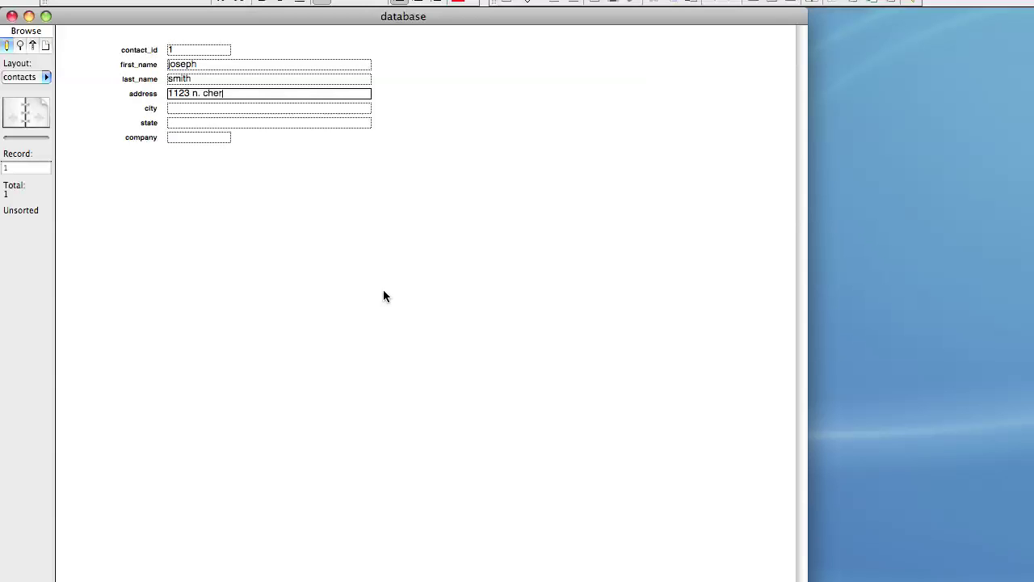
- Fill in the contact's street address, city and state, then commit the record with the company field left empty
text(1123 n. cherry lane)
key(Tab)
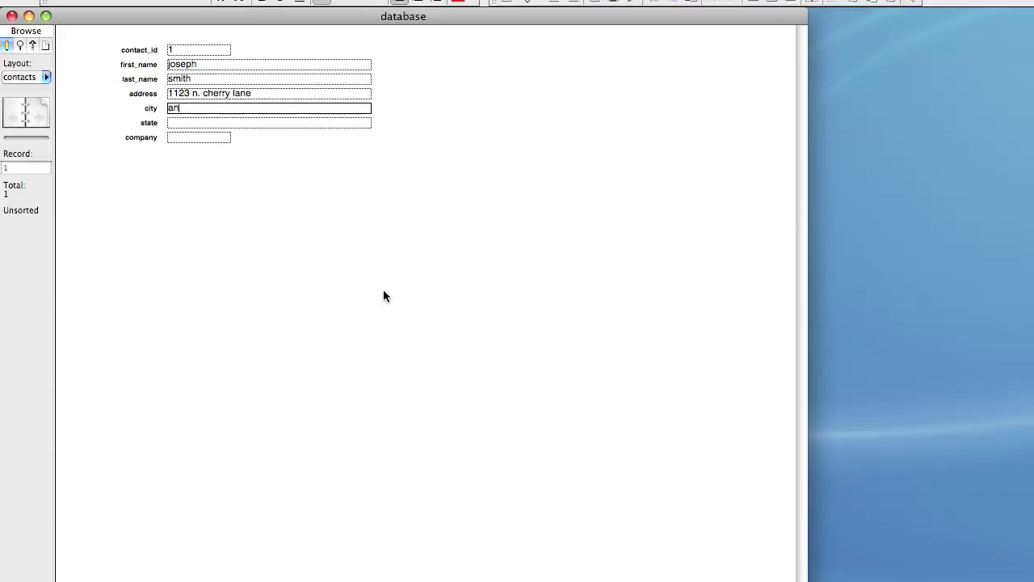
text(anytown)
key(Tab)
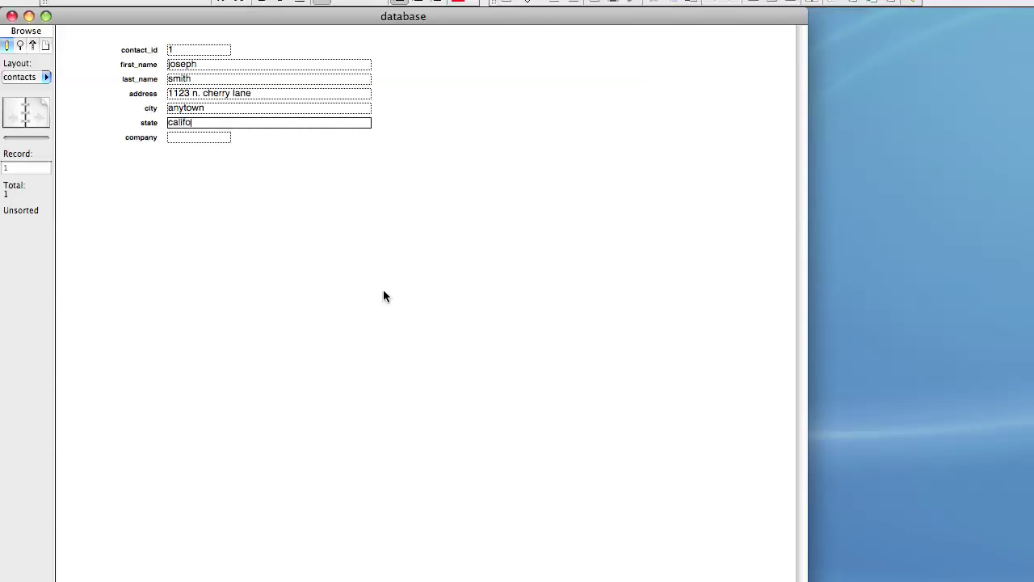
text(california)
key(Tab)
click(384, 293)
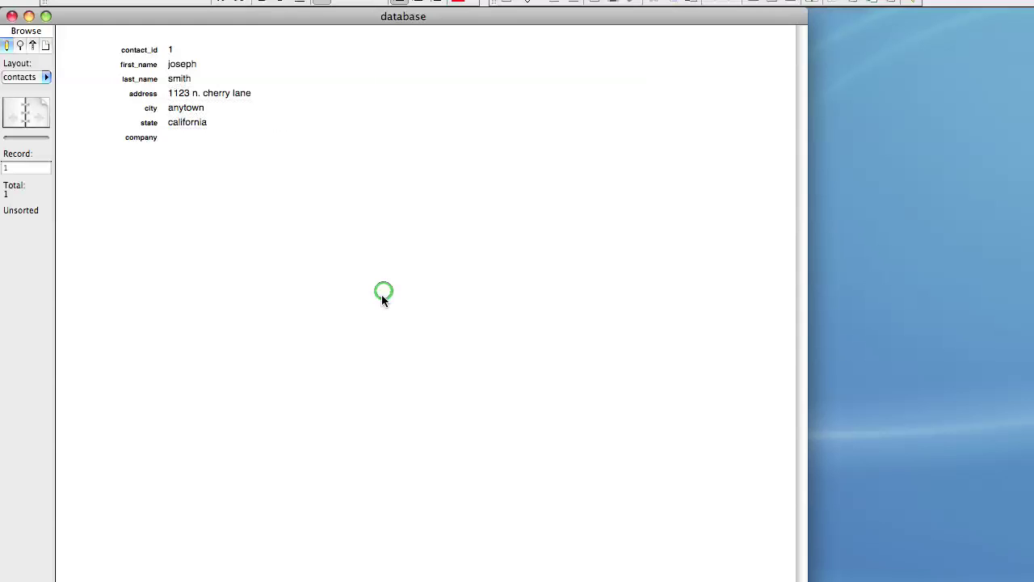
click(192, 140)
click(231, 317)
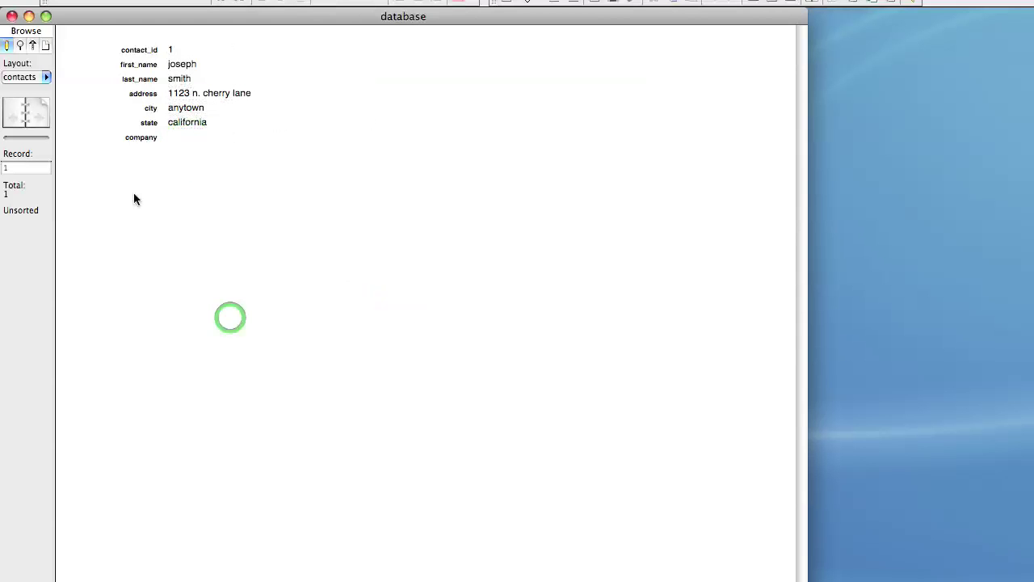
- Switch to the company layout and create a new record
click(45, 76)
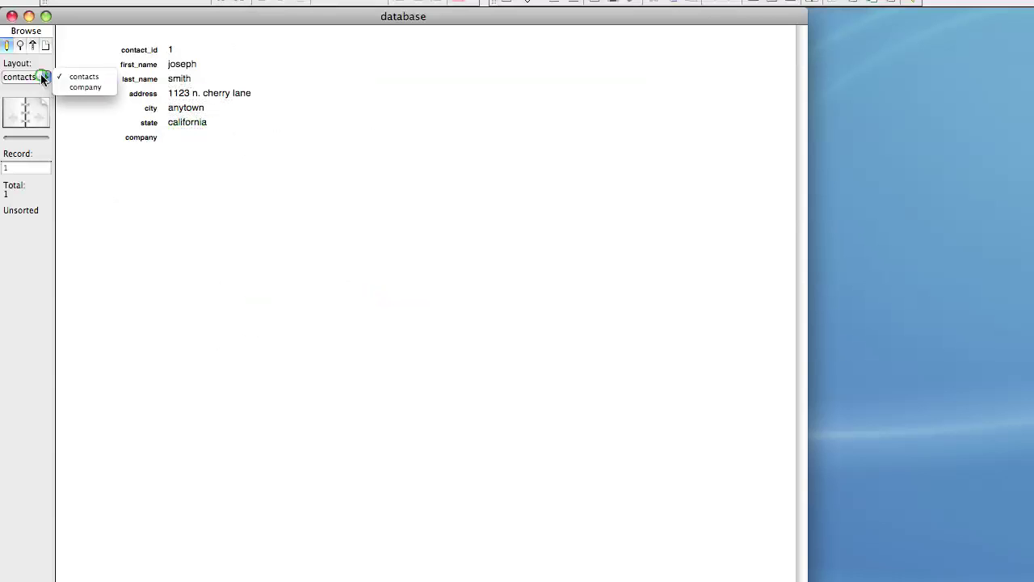
click(83, 87)
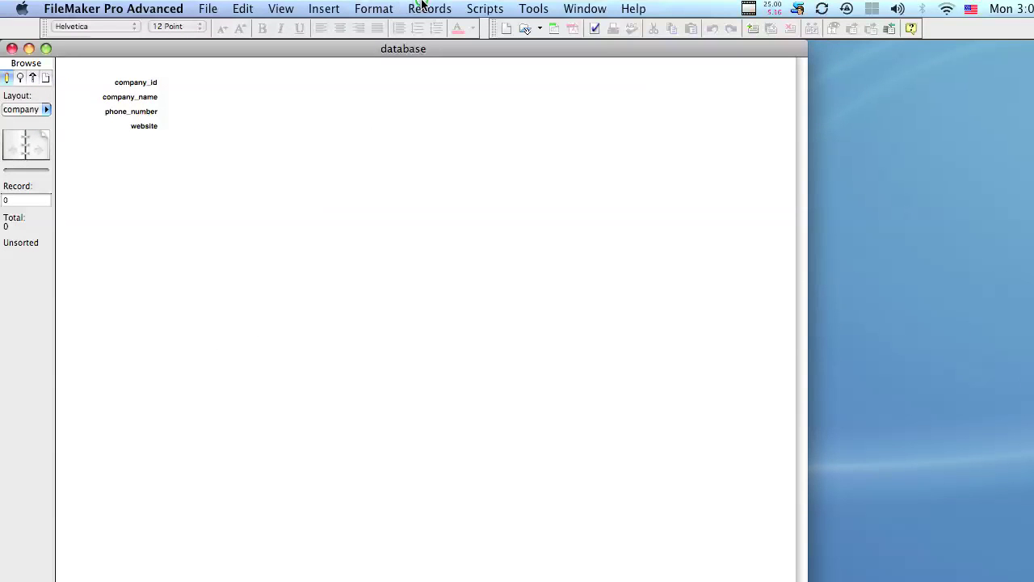
click(422, 4)
click(432, 27)
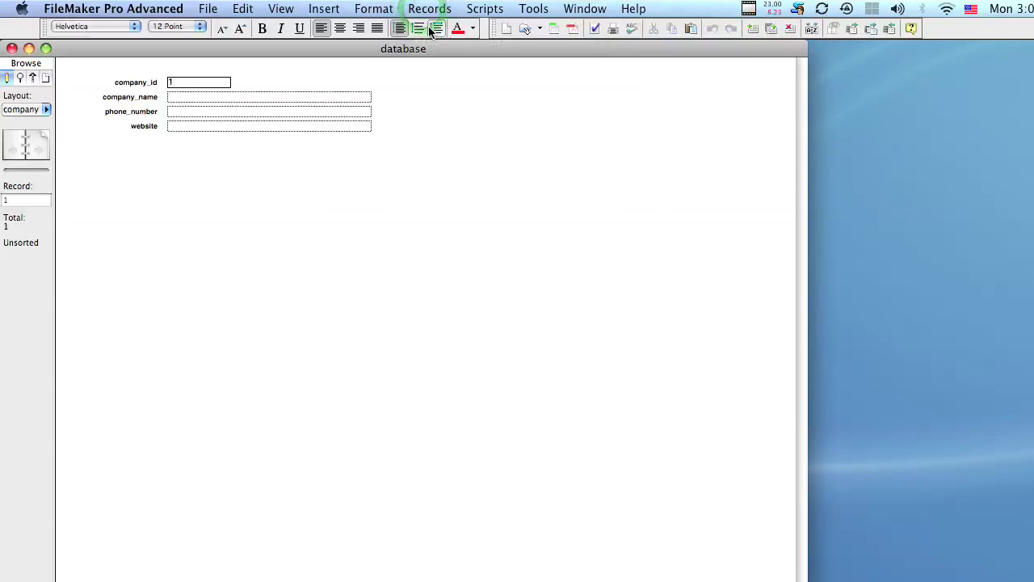
click(223, 98)
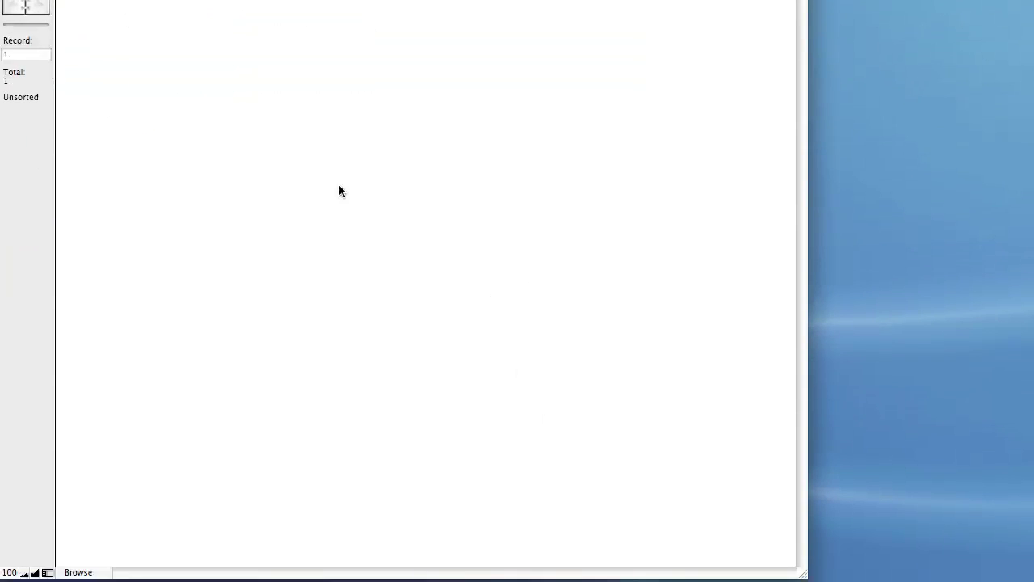
click(223, 112)
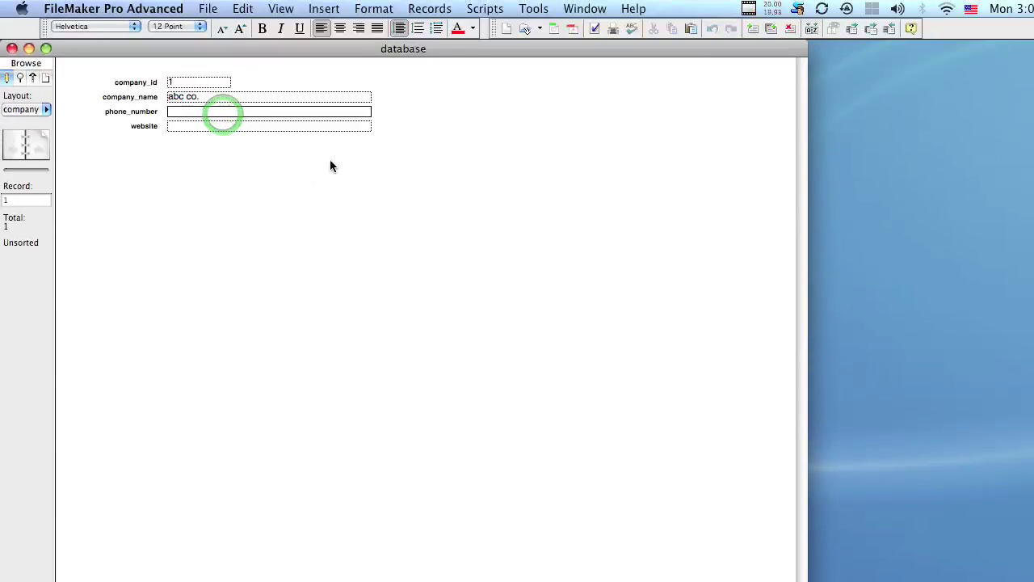
text(555-12)
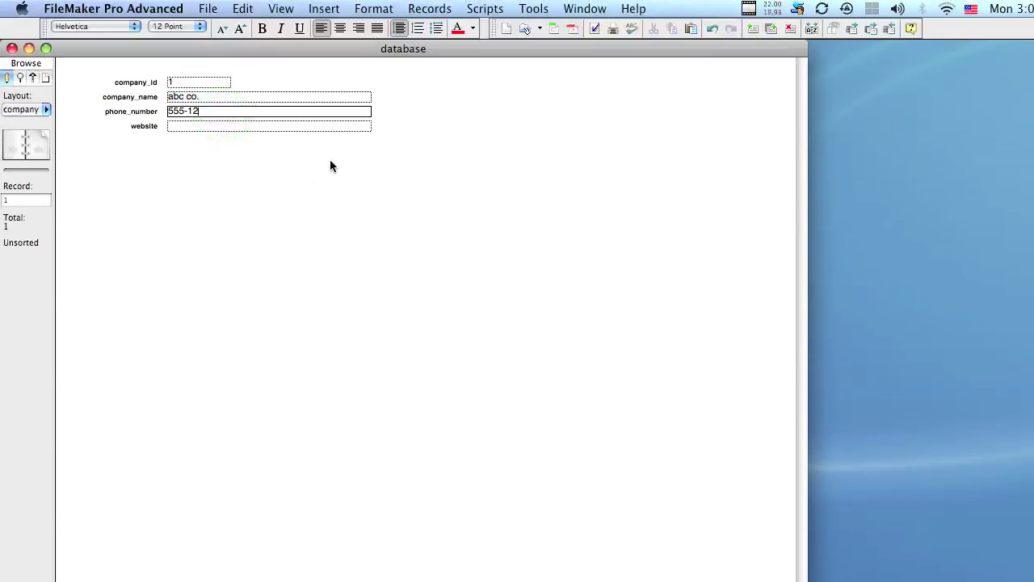
text(3-1234)
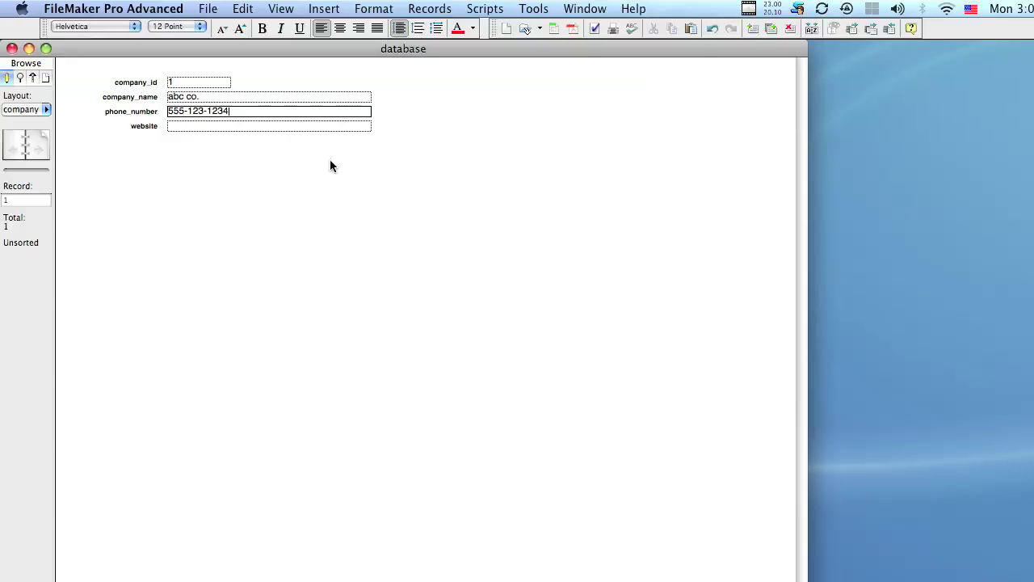
click(171, 123)
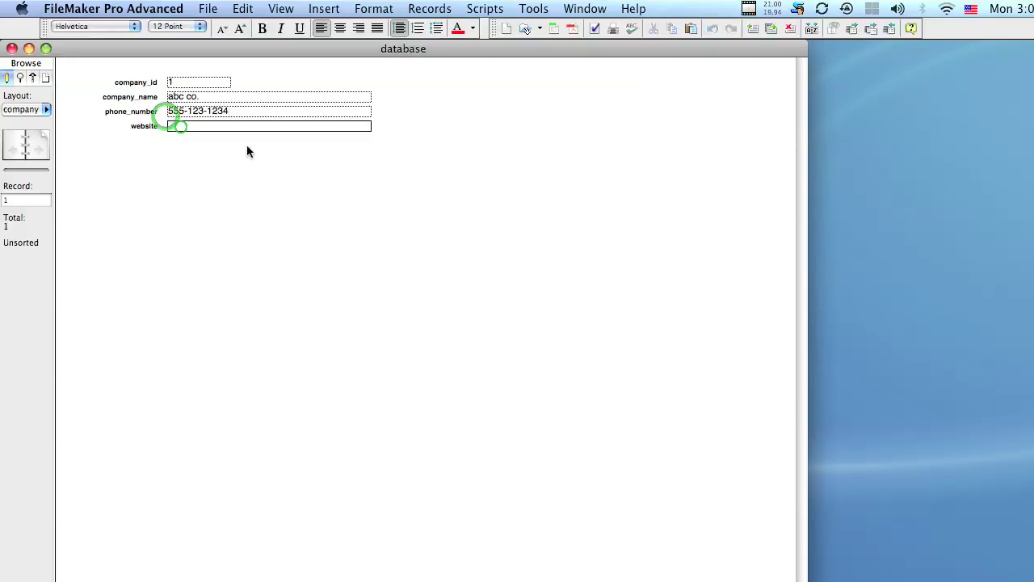
text(www.)
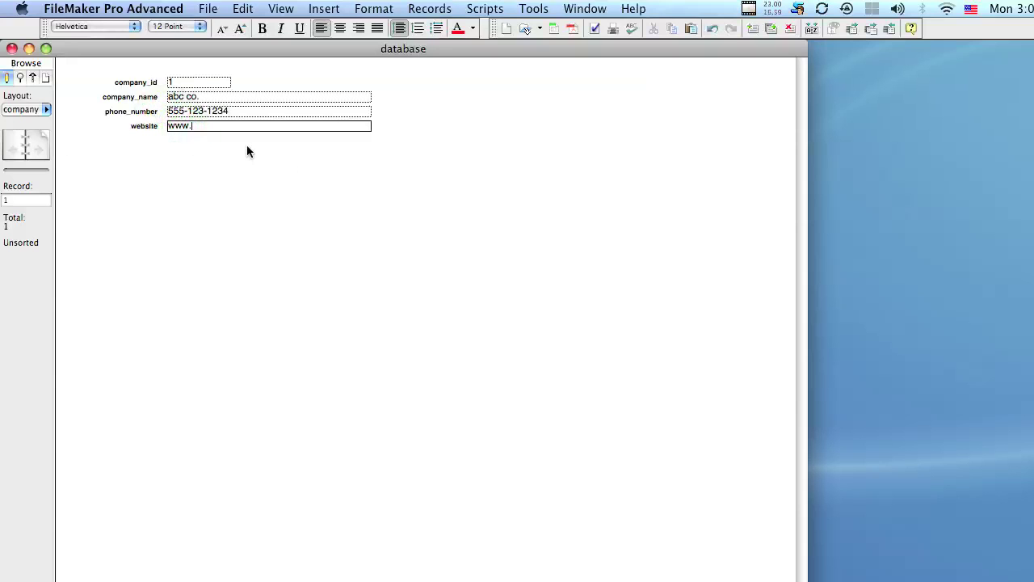
text(abcco.com)
click(255, 192)
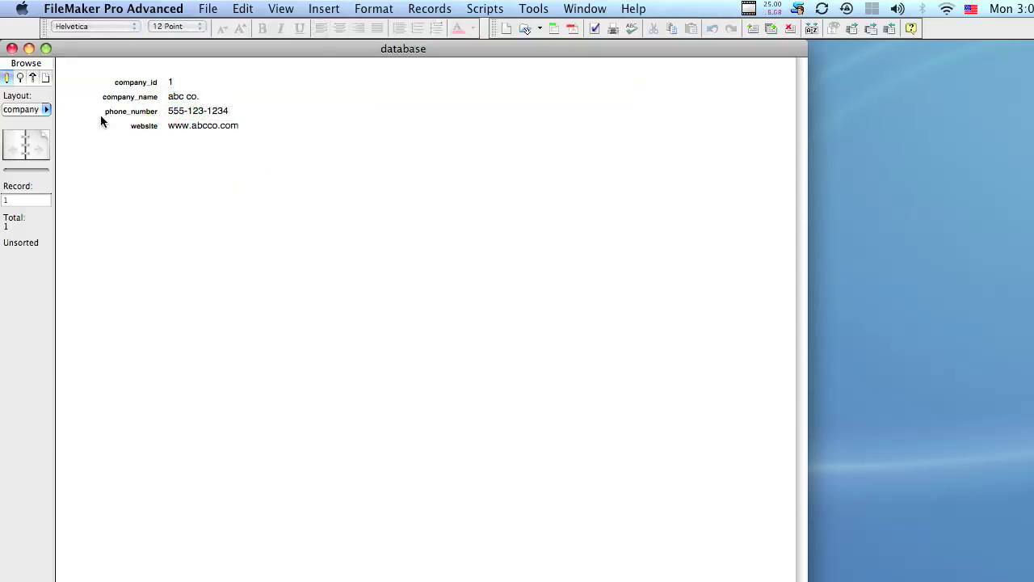
- Return to the contacts layout, enter company ID 1 in the contact's company field and commit the record
click(29, 107)
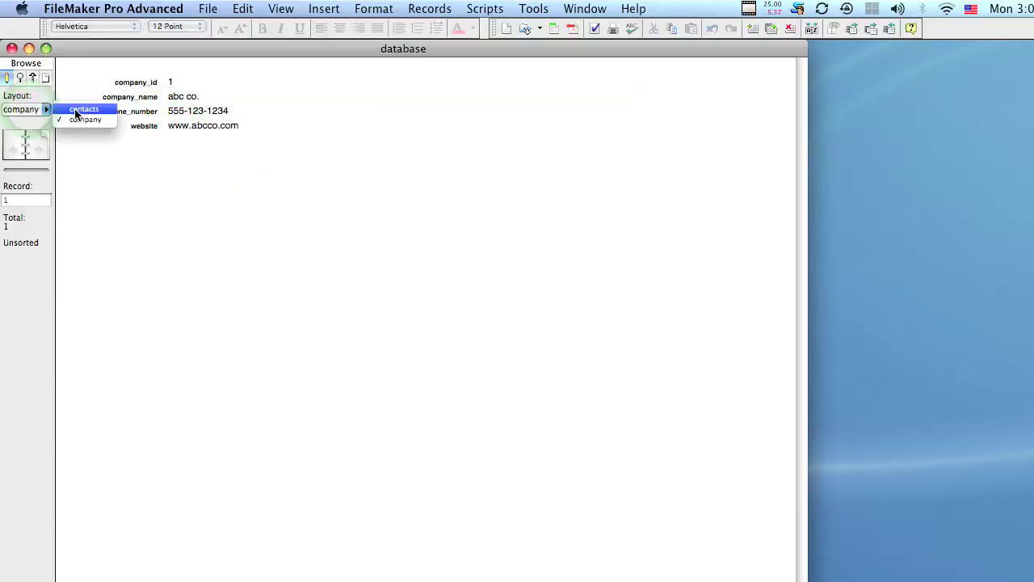
click(75, 111)
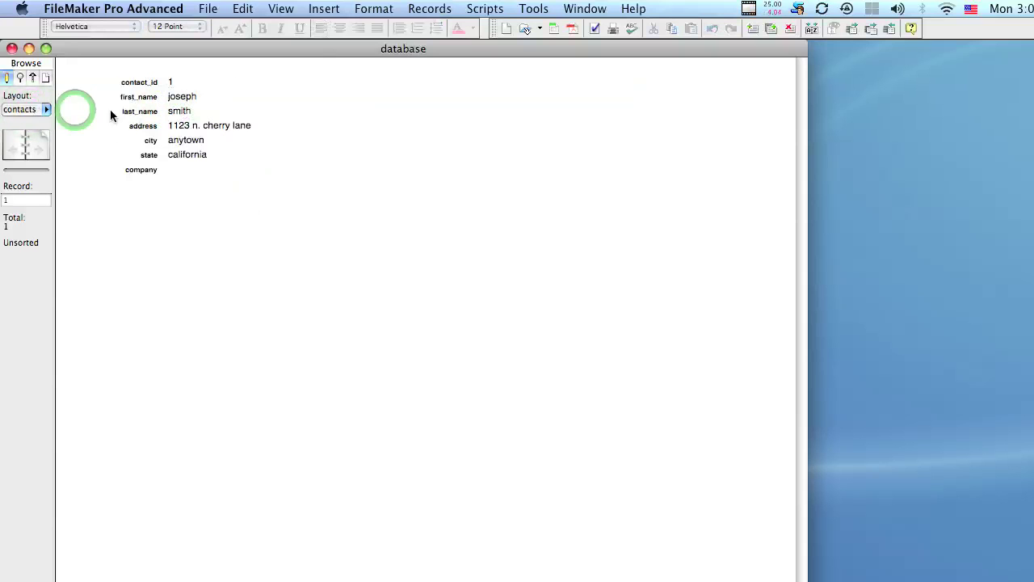
click(169, 168)
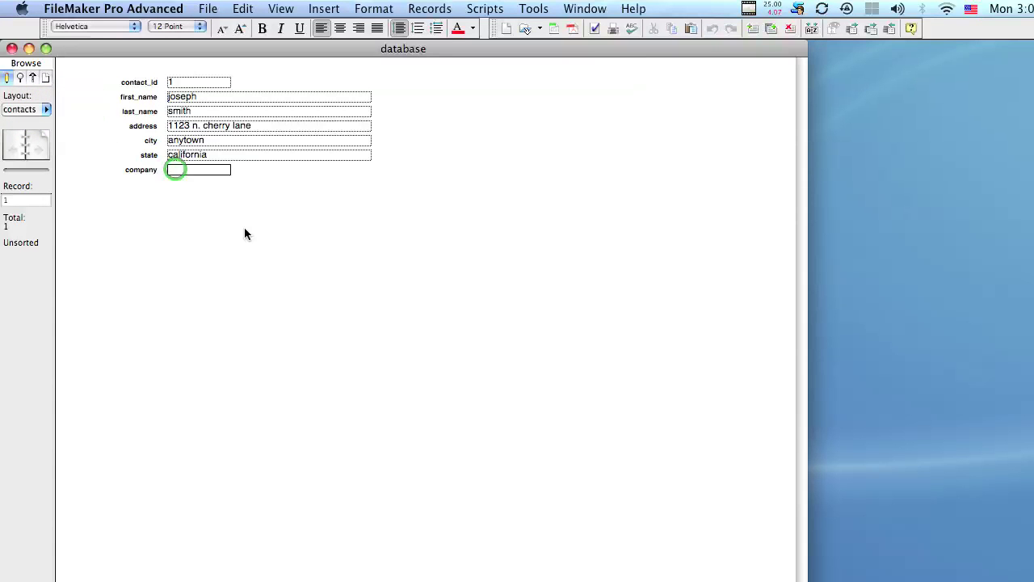
click(46, 114)
click(59, 121)
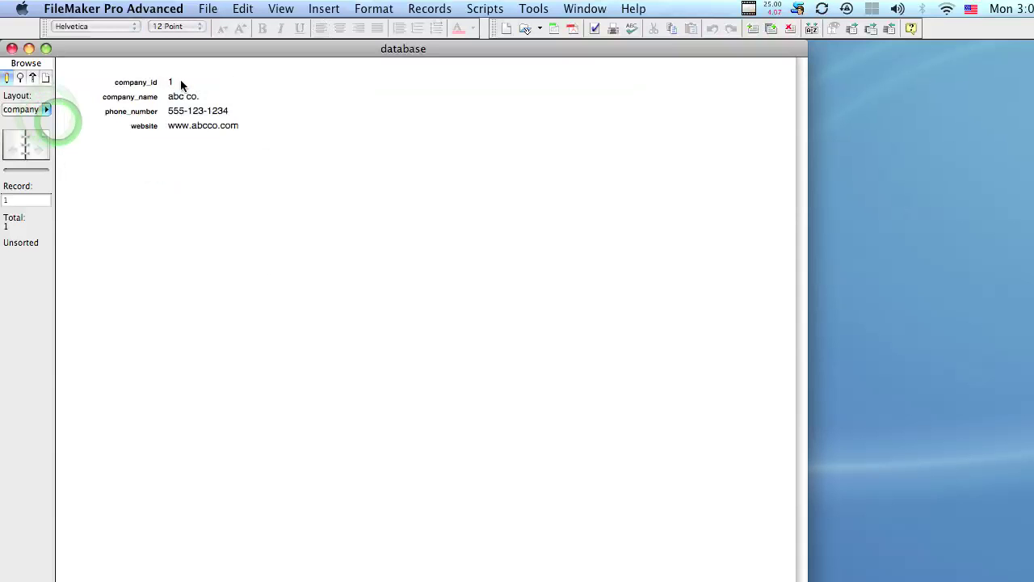
click(43, 113)
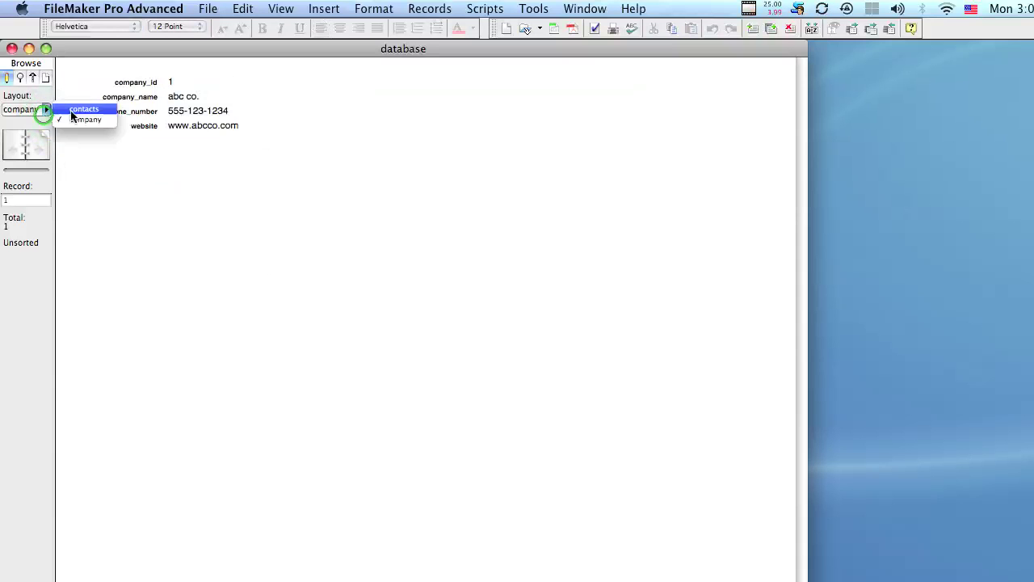
click(73, 110)
click(186, 171)
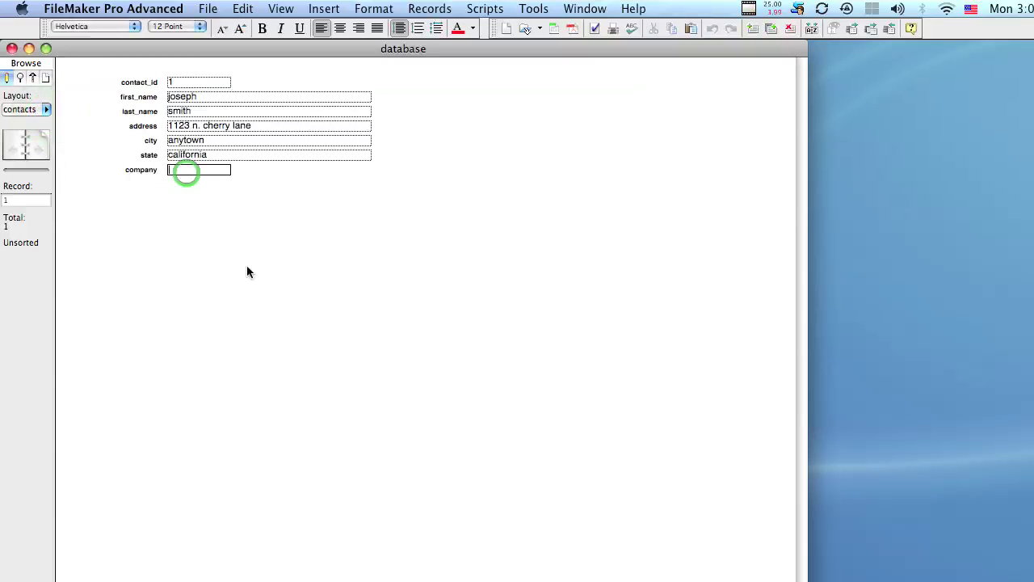
text(1)
click(218, 247)
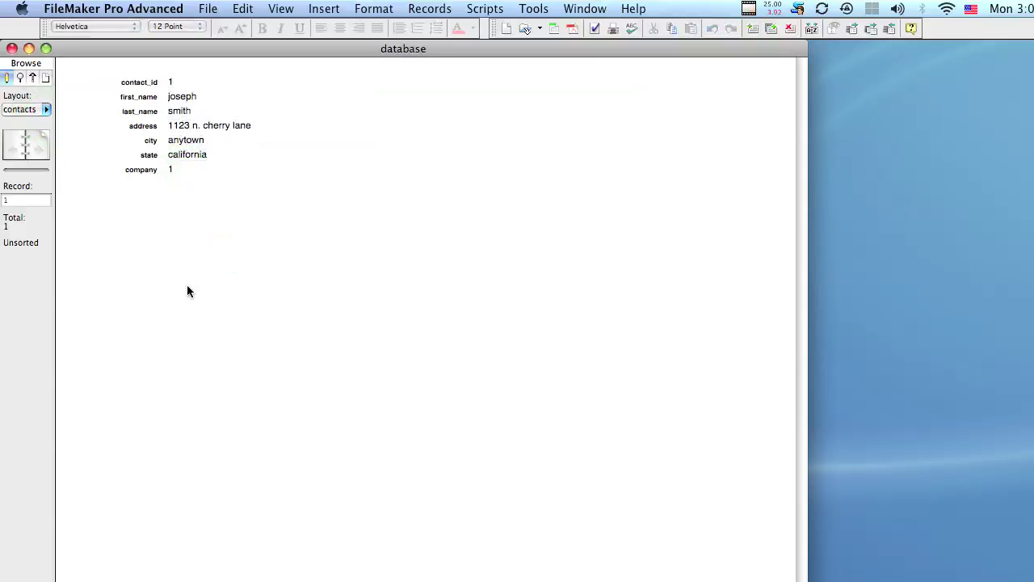
- Open the contacts layout in Layout mode and place a new field directly below the company field
click(280, 6)
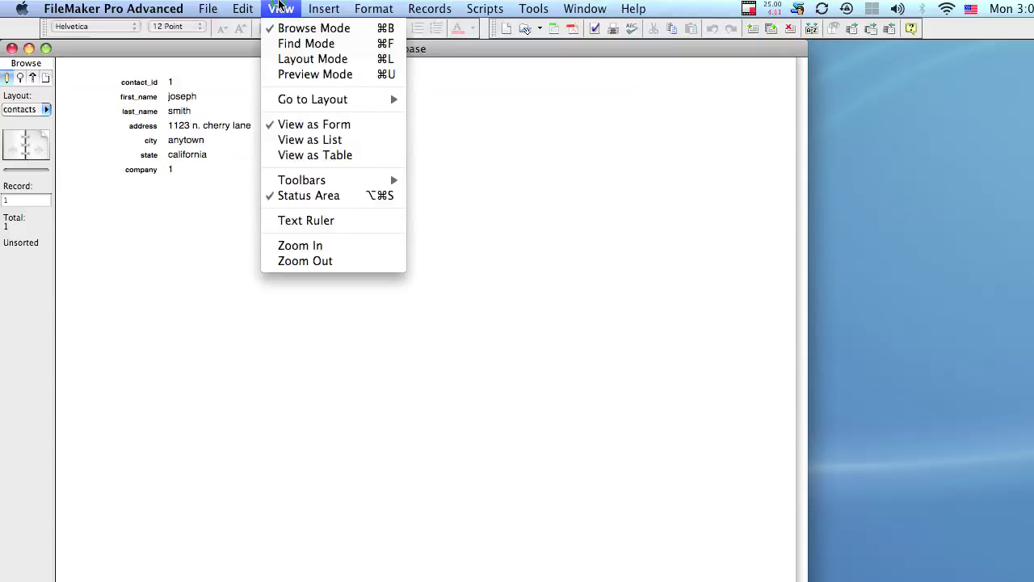
click(283, 59)
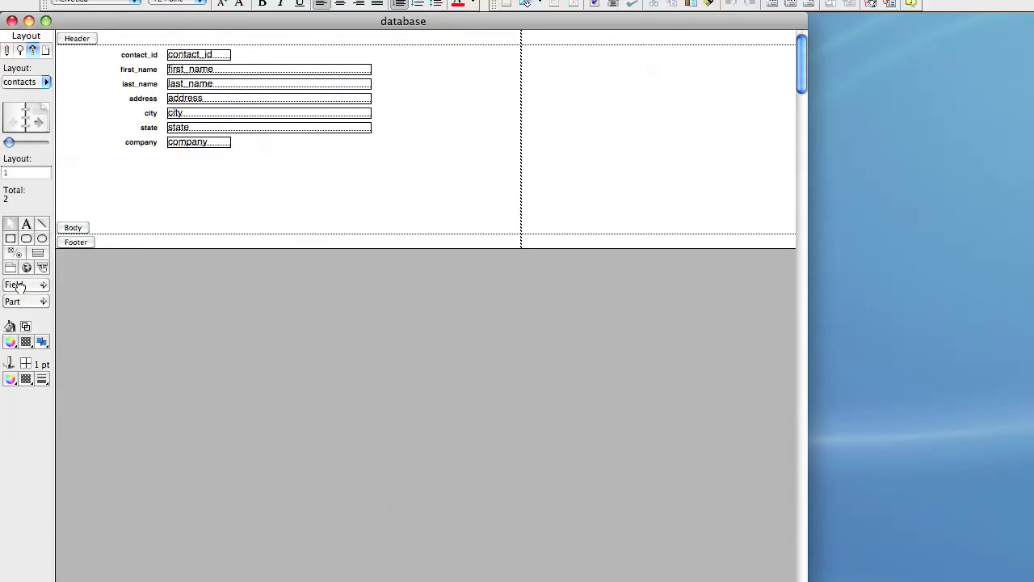
drag(18, 166, 21, 168)
drag(20, 291, 176, 191)
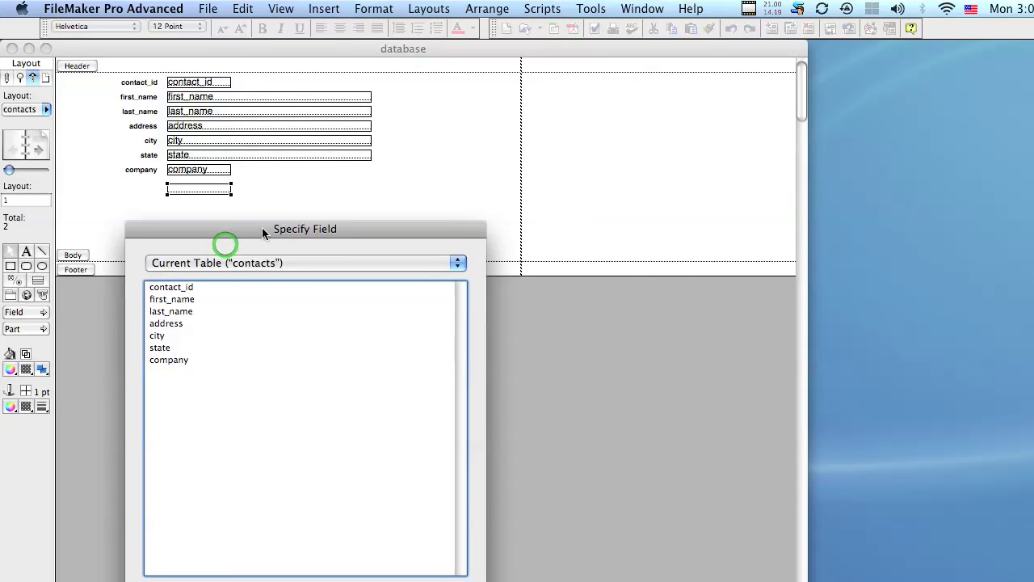
drag(262, 229, 210, 227)
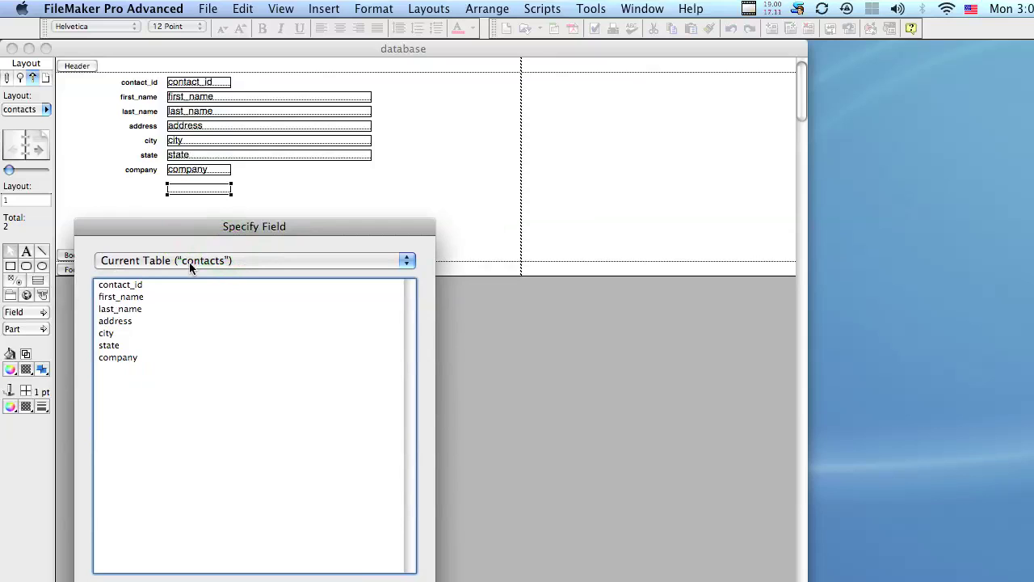
- Assign company_name from the related company table to the new field, keeping its label
click(230, 260)
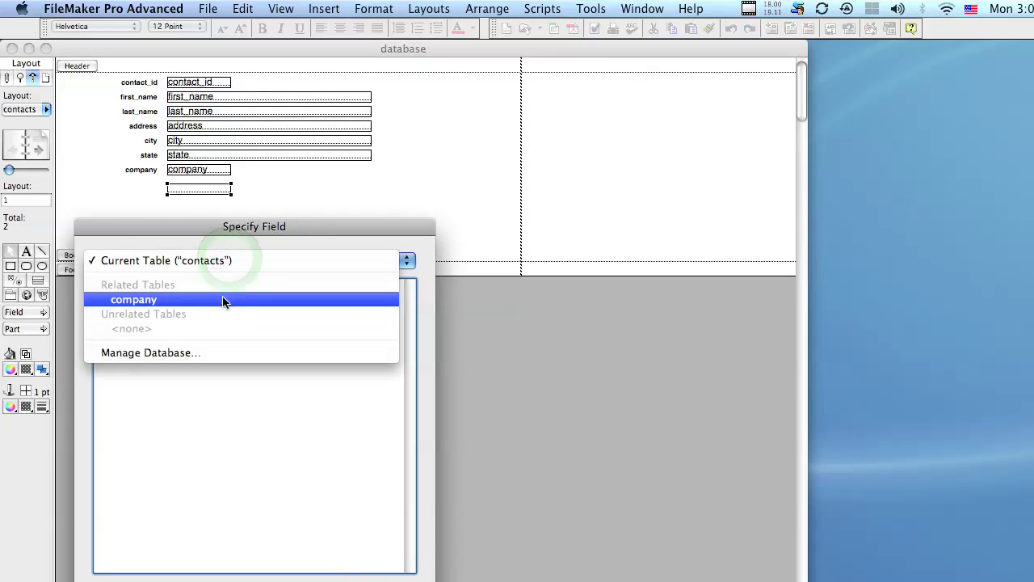
click(142, 300)
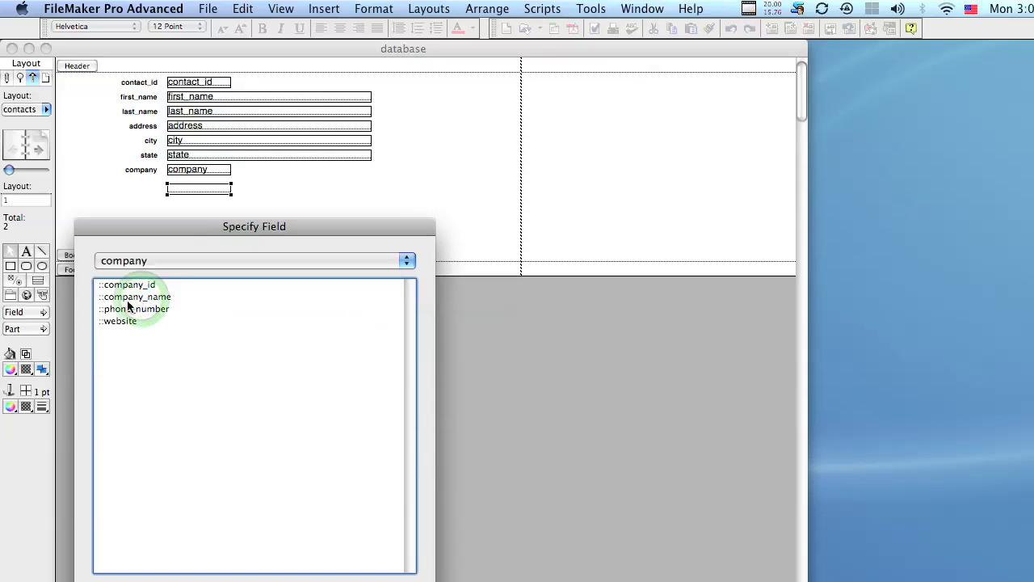
click(123, 297)
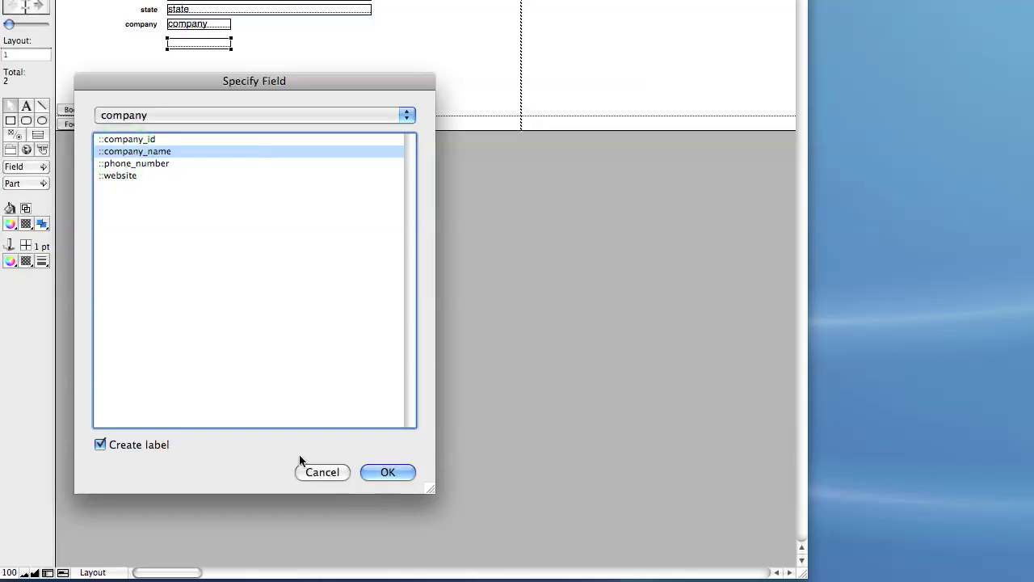
click(387, 473)
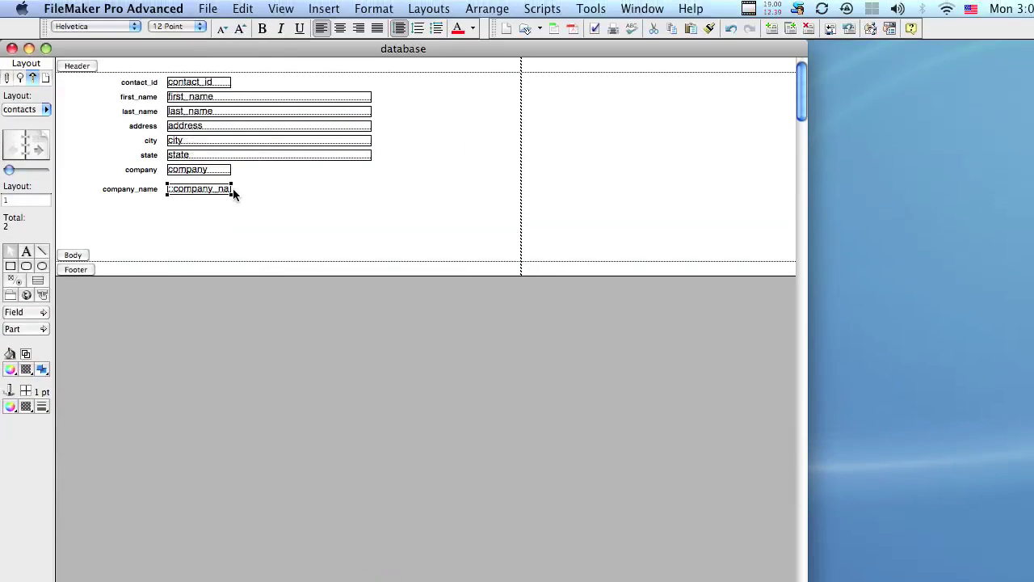
- Widen the company_name field to match the state field's width and return to Browse mode
drag(232, 185, 372, 195)
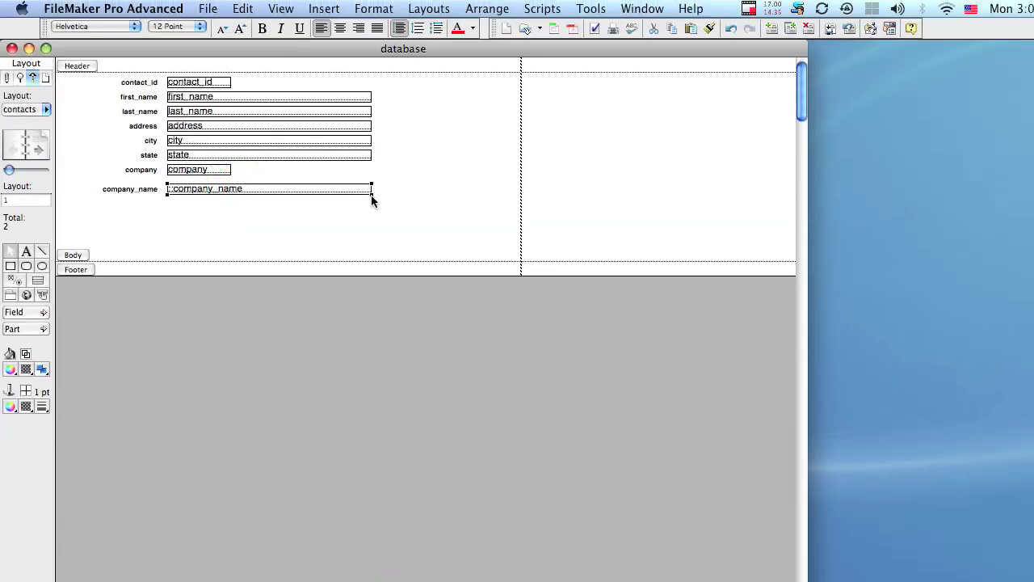
click(282, 8)
click(282, 29)
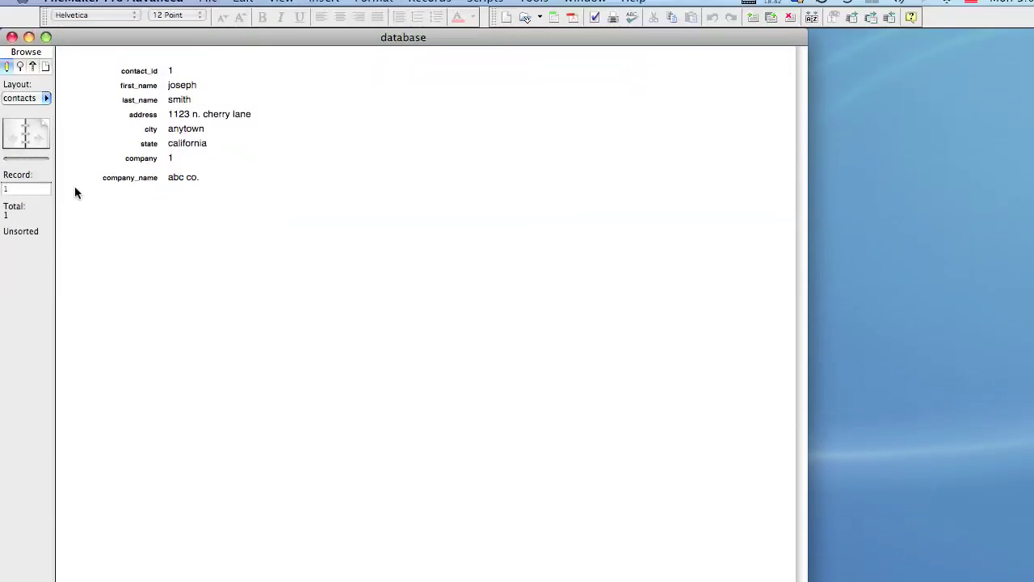
- Switch to the company layout and create a second company record
click(46, 108)
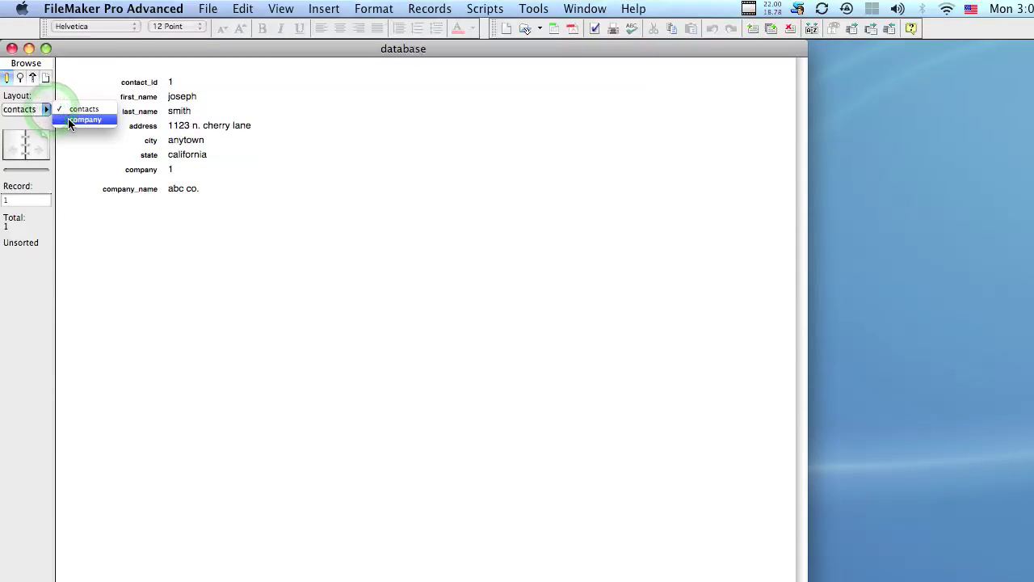
click(68, 118)
click(324, 8)
mouse_move(430, 8)
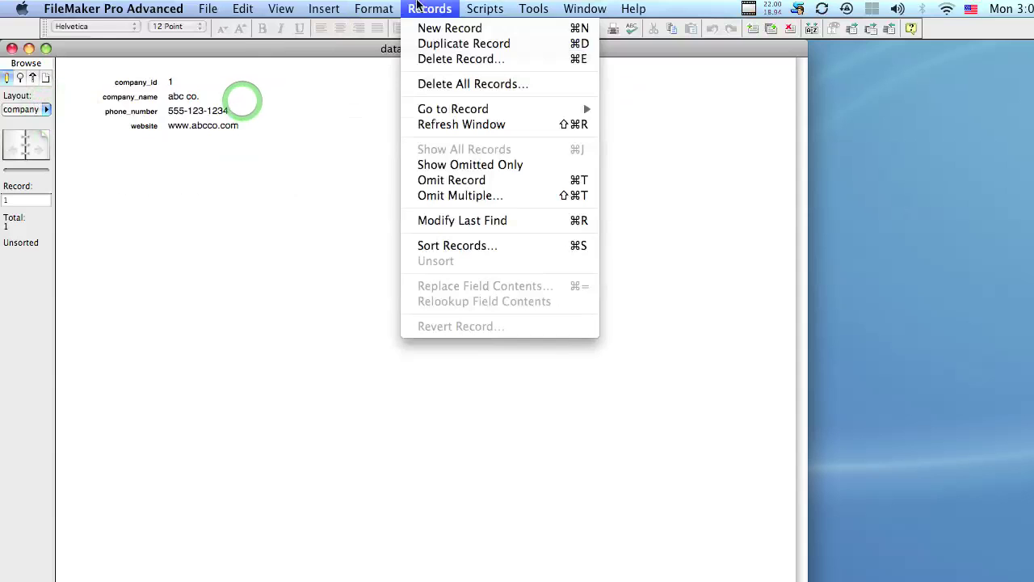
click(437, 28)
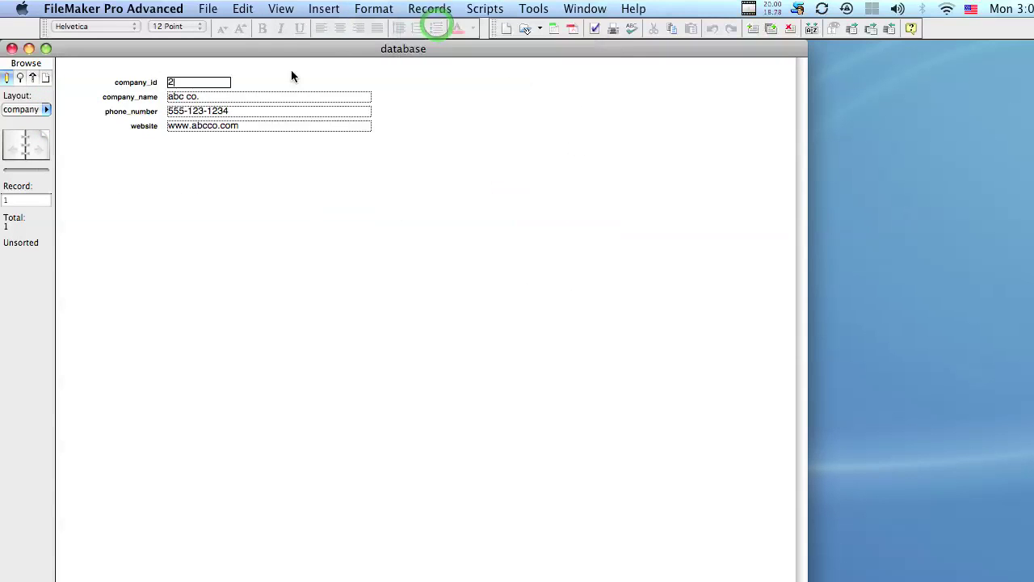
click(202, 98)
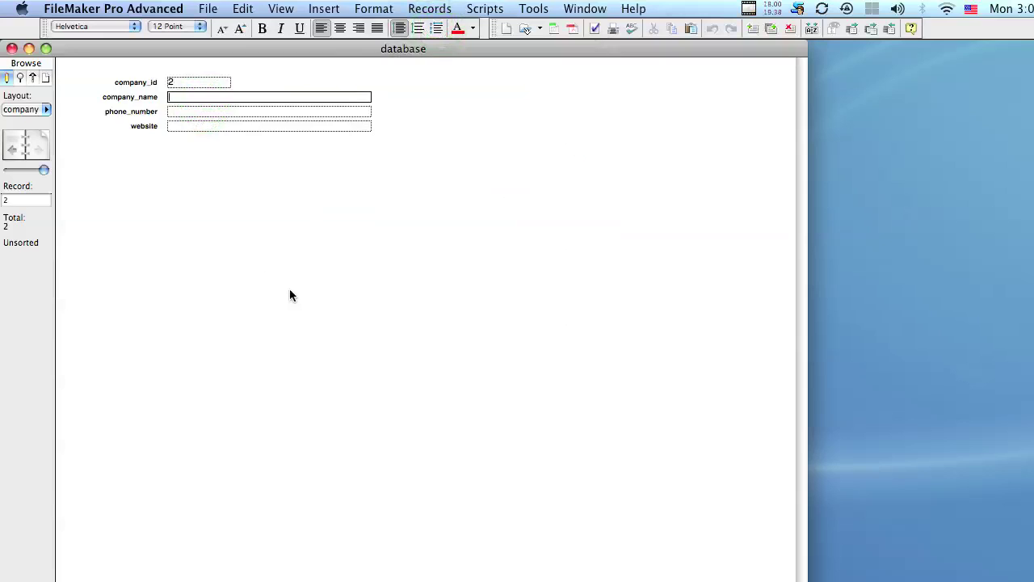
text(elemental inc.)
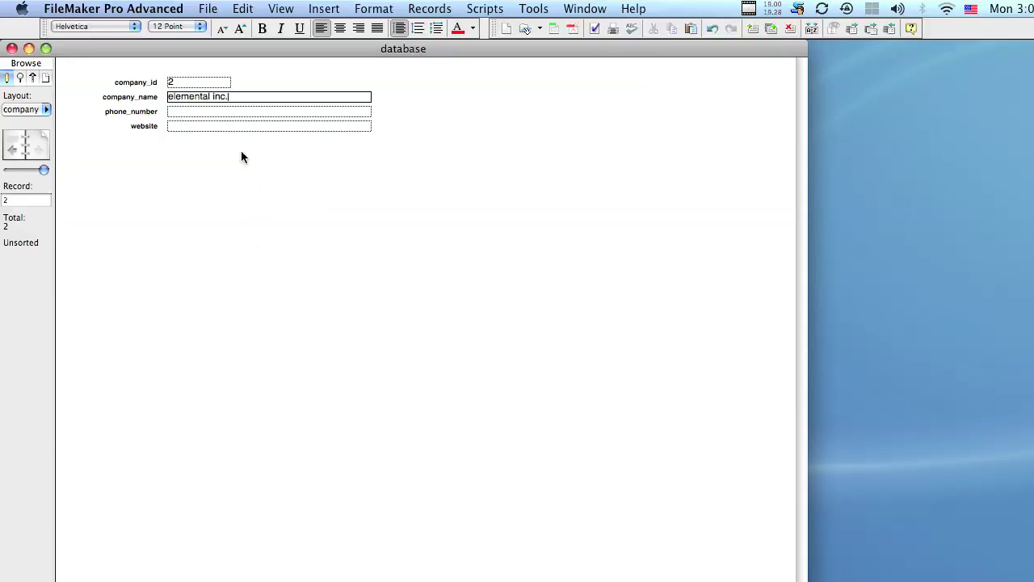
click(204, 110)
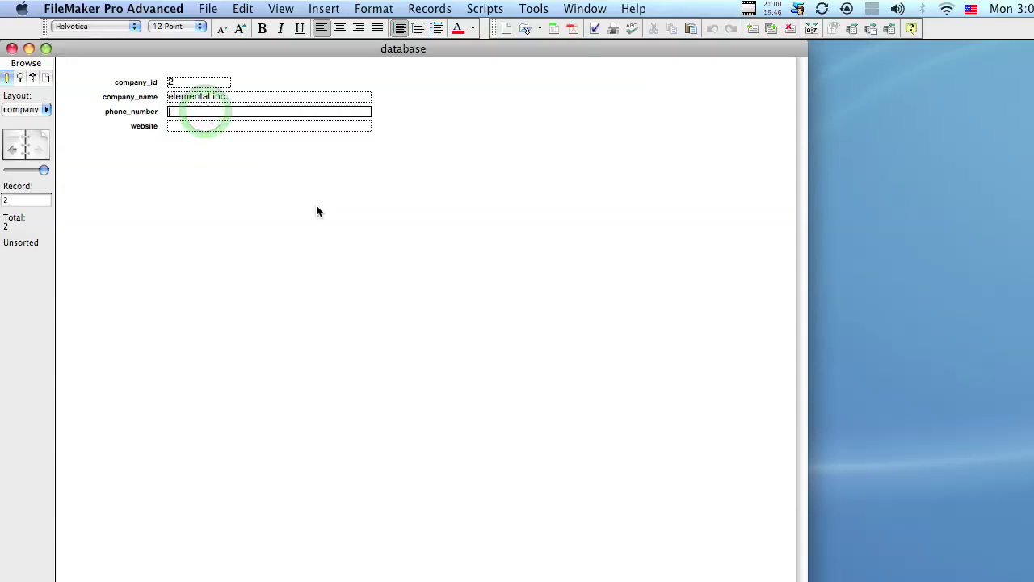
text(123-)
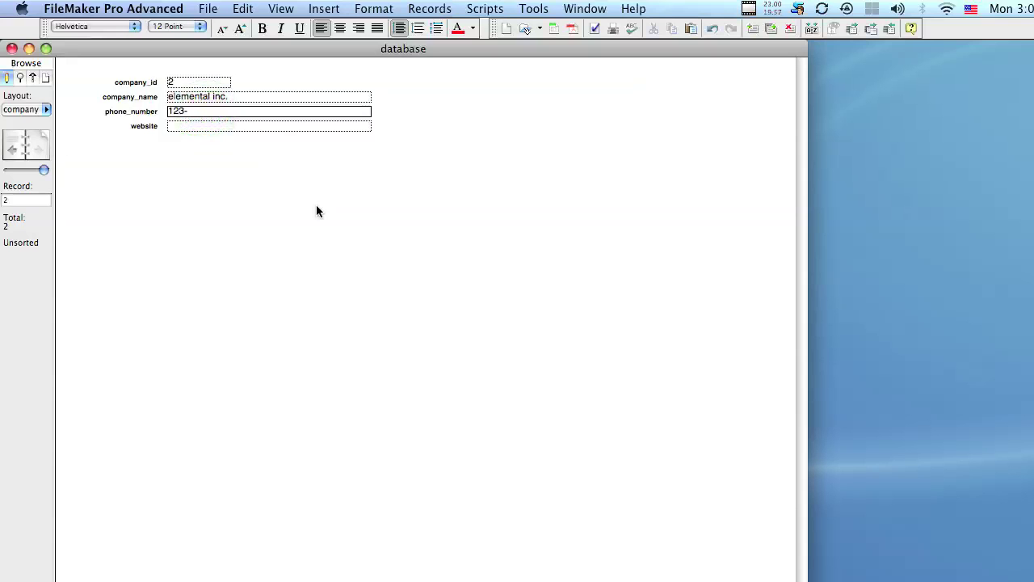
text(674-34512)
key(Tab)
text(www.)
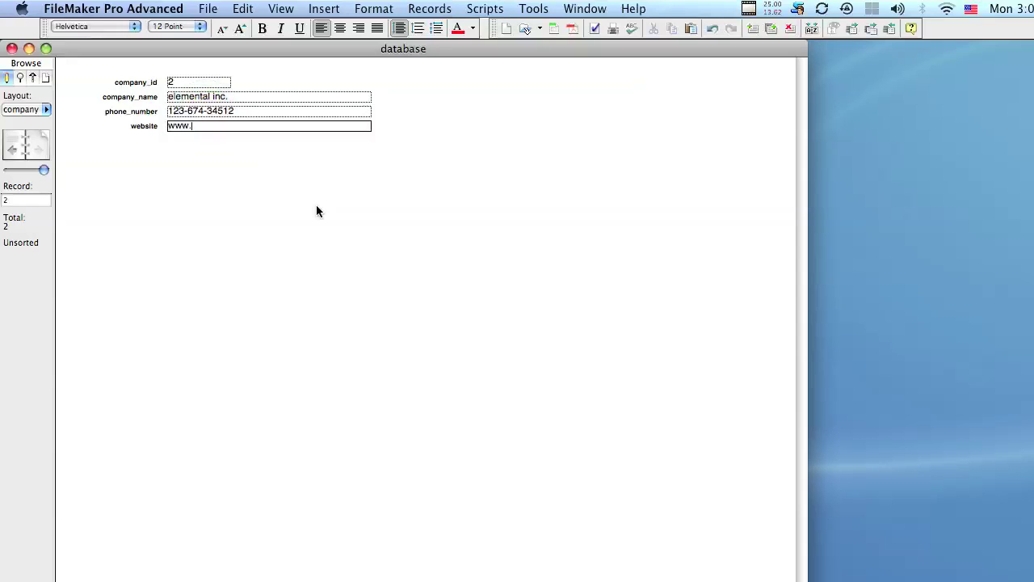
text(element.com)
click(296, 217)
- Page back and forth between the two company records to compare them
click(12, 143)
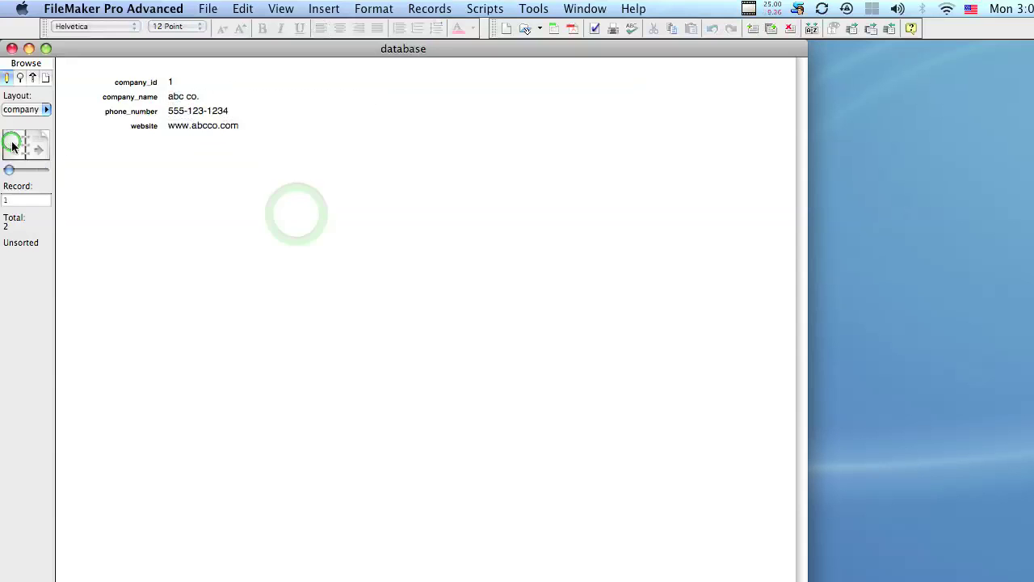
click(38, 146)
click(12, 145)
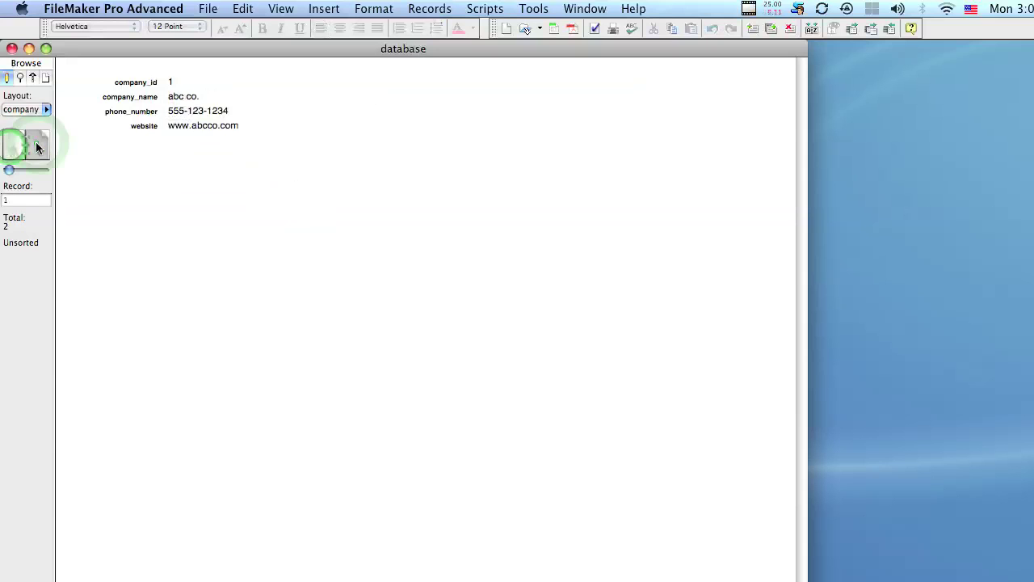
click(38, 145)
click(16, 148)
click(39, 146)
click(12, 143)
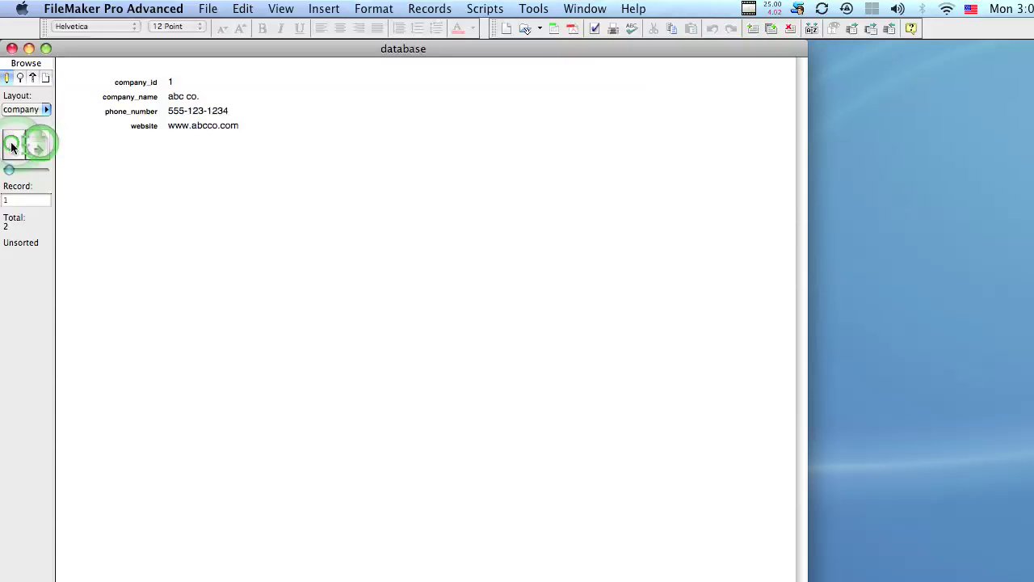
- Switch to the contacts layout, set the contact's company field to 2, and commit the record
click(45, 109)
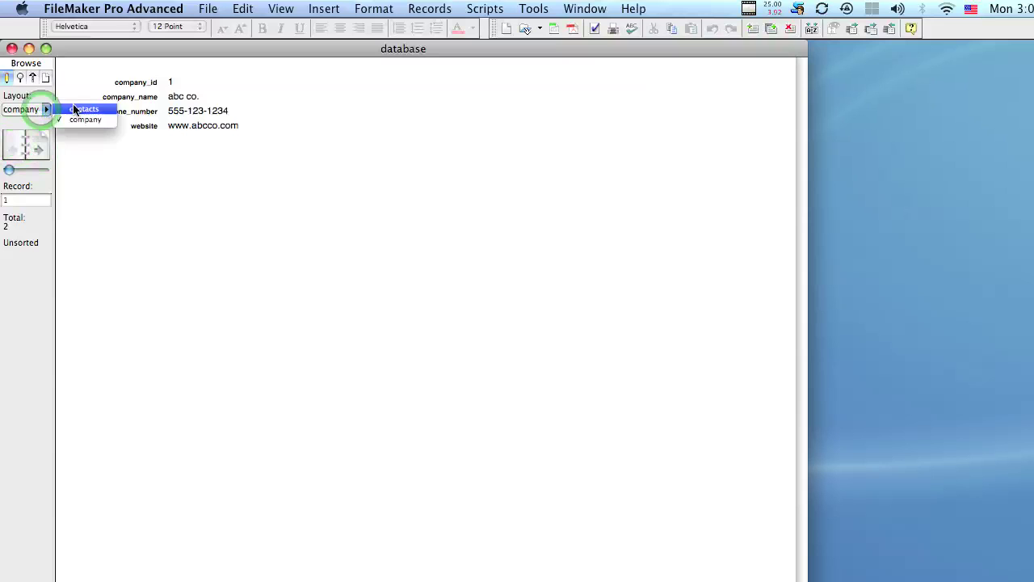
click(75, 109)
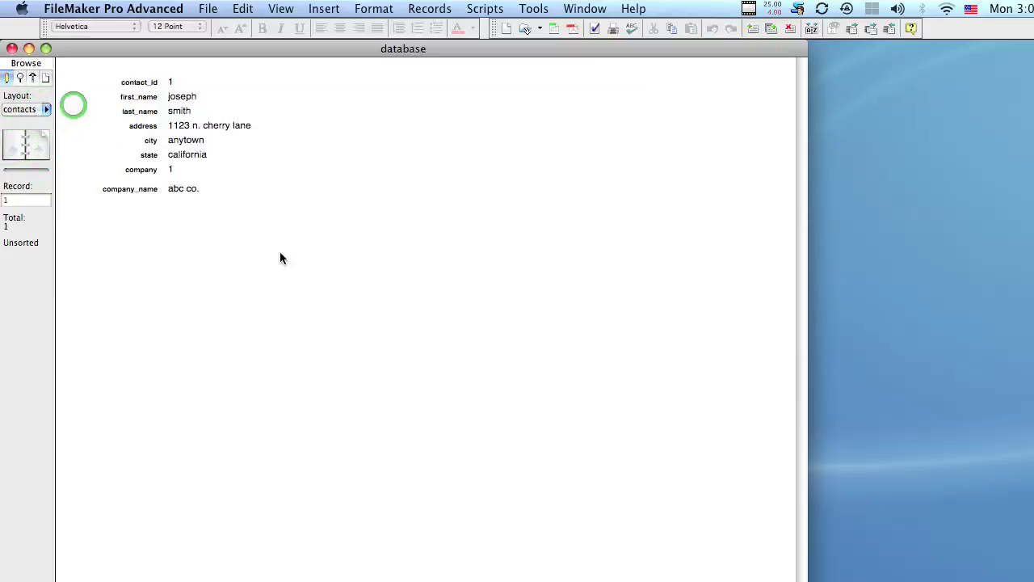
click(183, 169)
double_click(184, 169)
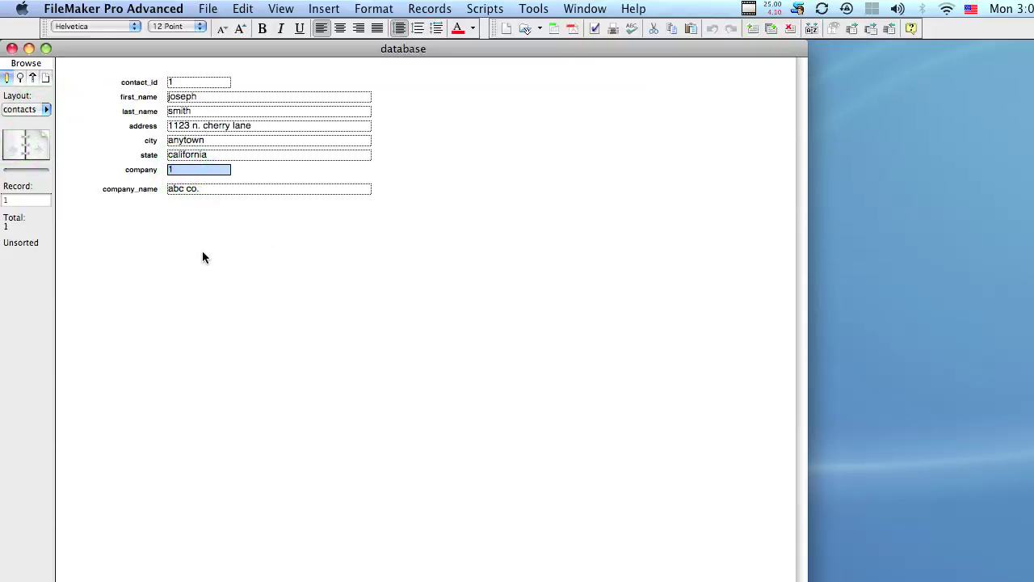
text(2)
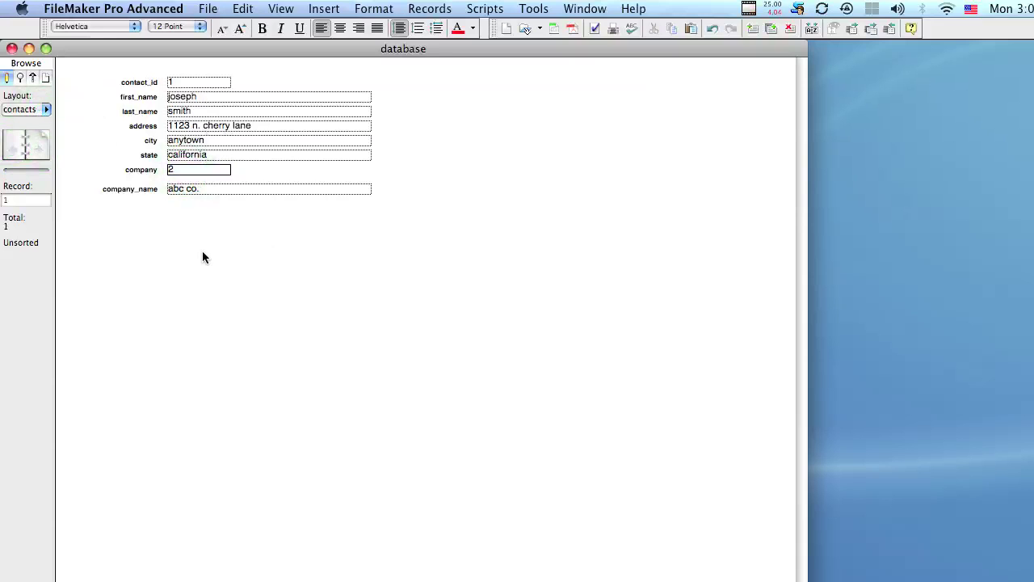
click(202, 252)
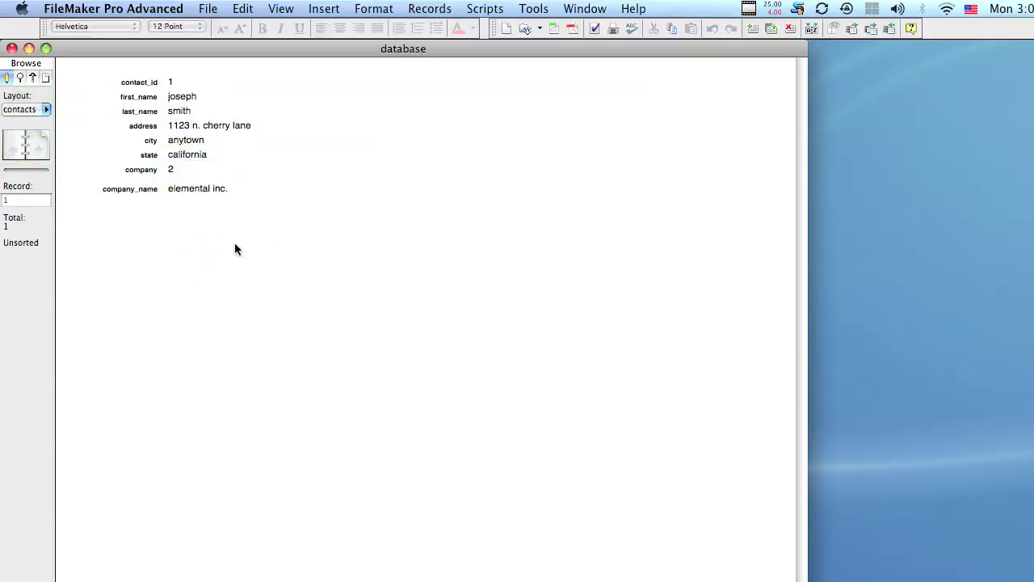
- Change the related company_name on the contacts layout to elementary inc. and commit the record
click(245, 189)
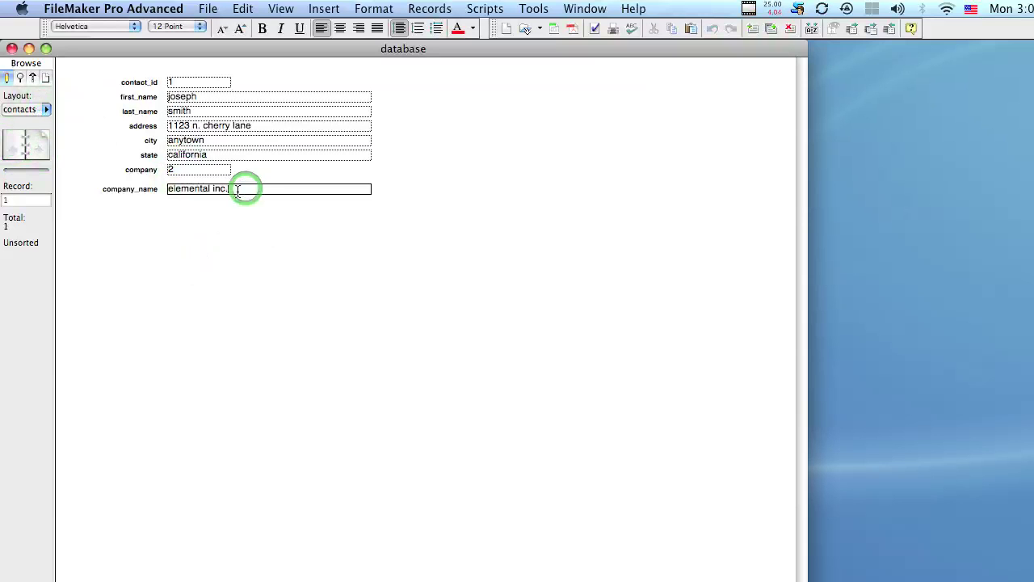
double_click(182, 188)
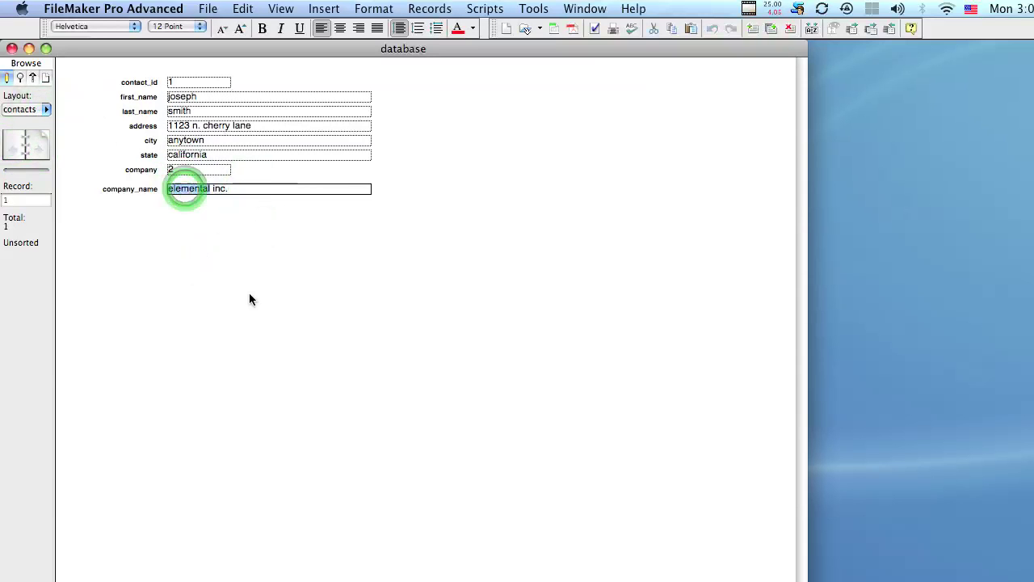
text(element)
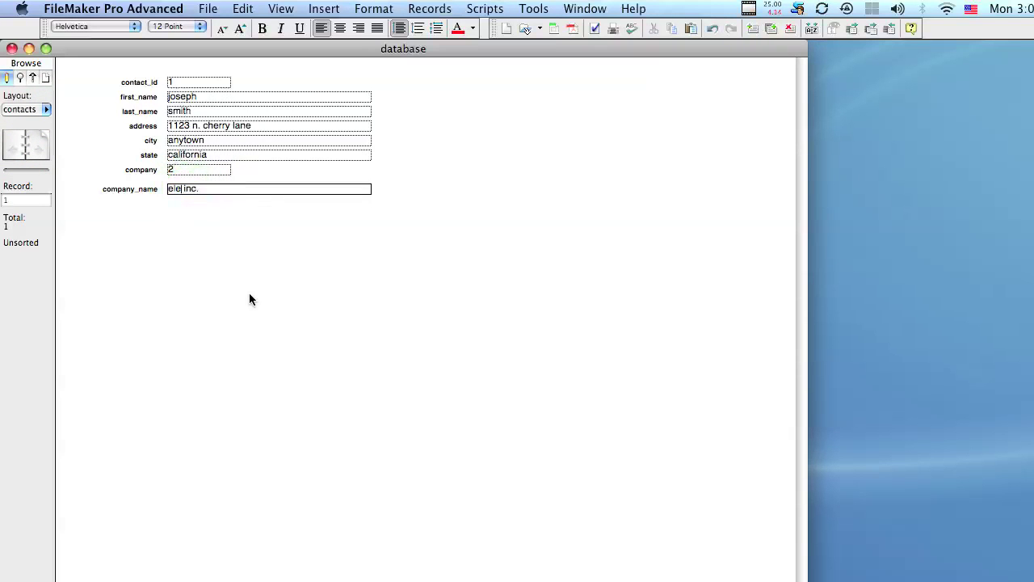
text(ary)
click(280, 226)
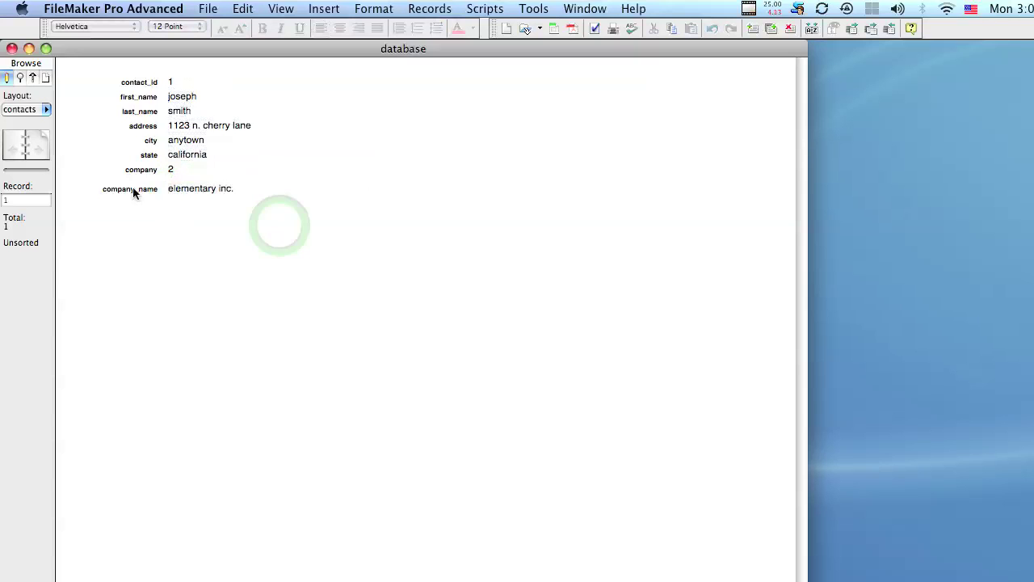
- Check the company_name of the second record on the company layout and return to the contacts layout
click(32, 109)
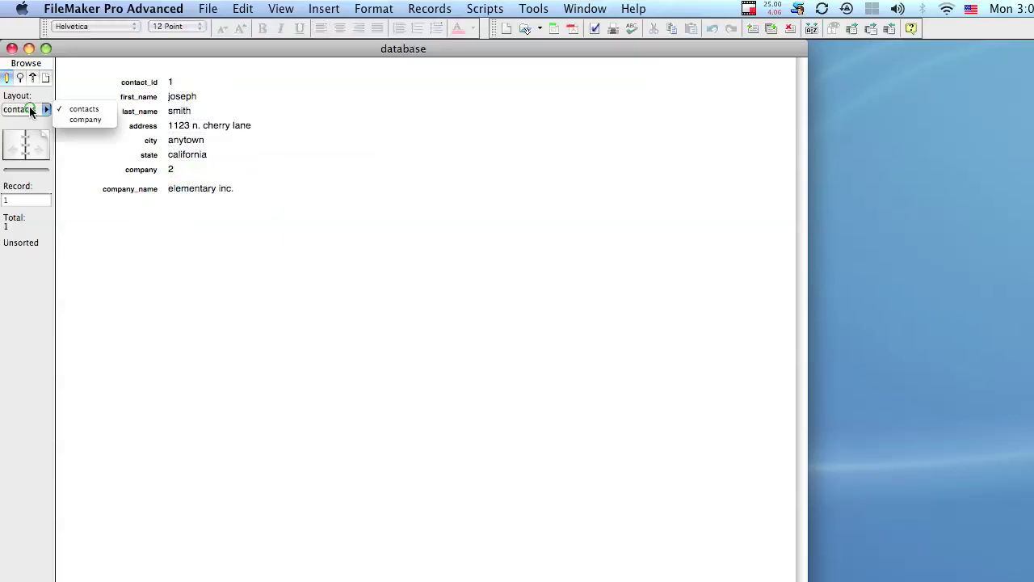
click(76, 118)
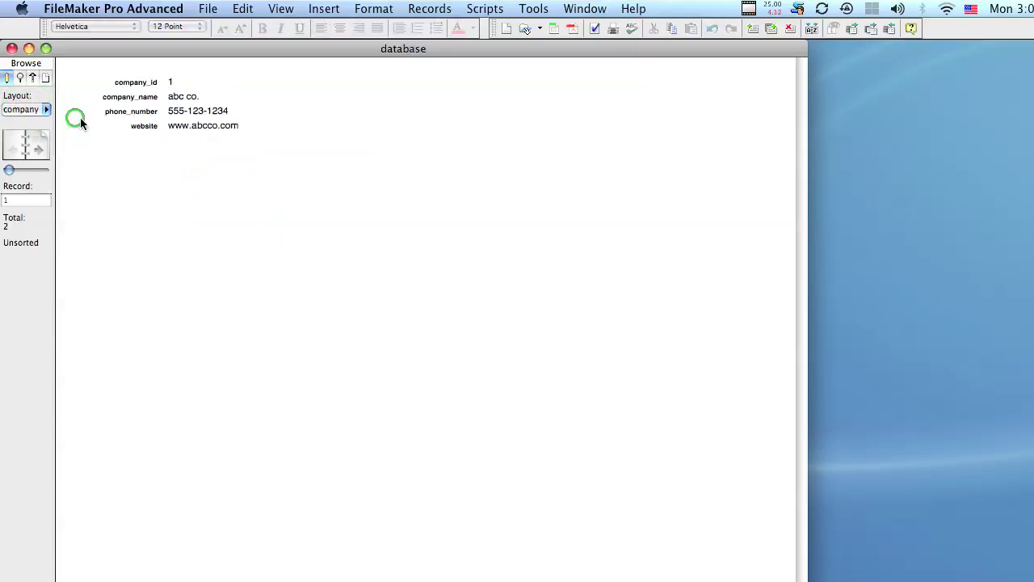
click(45, 139)
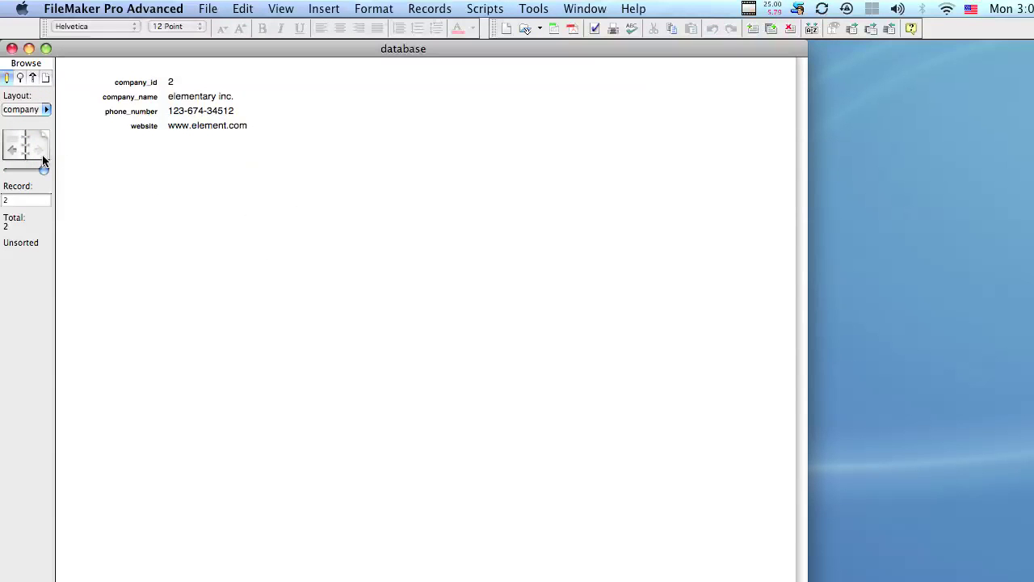
click(194, 96)
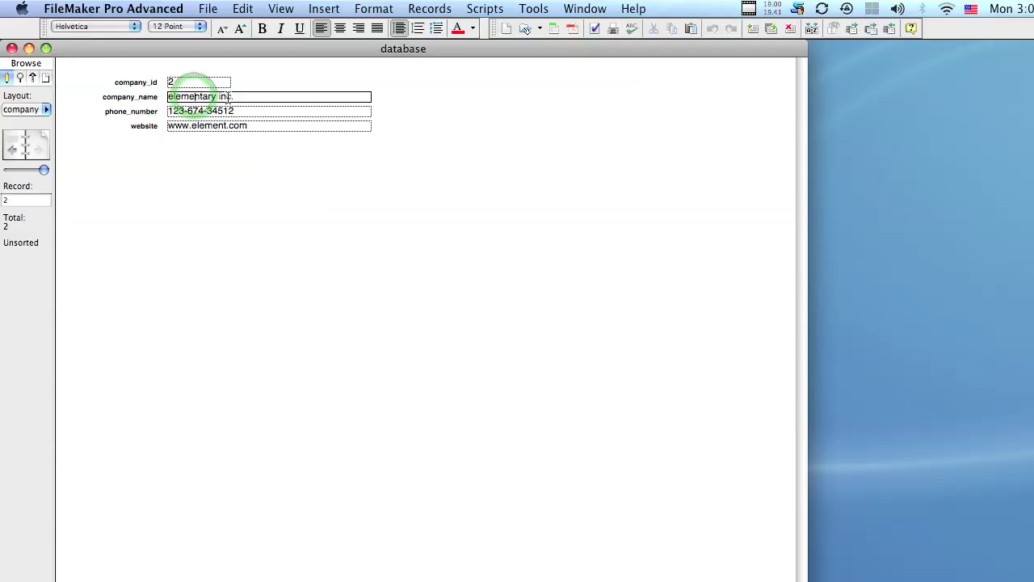
click(233, 169)
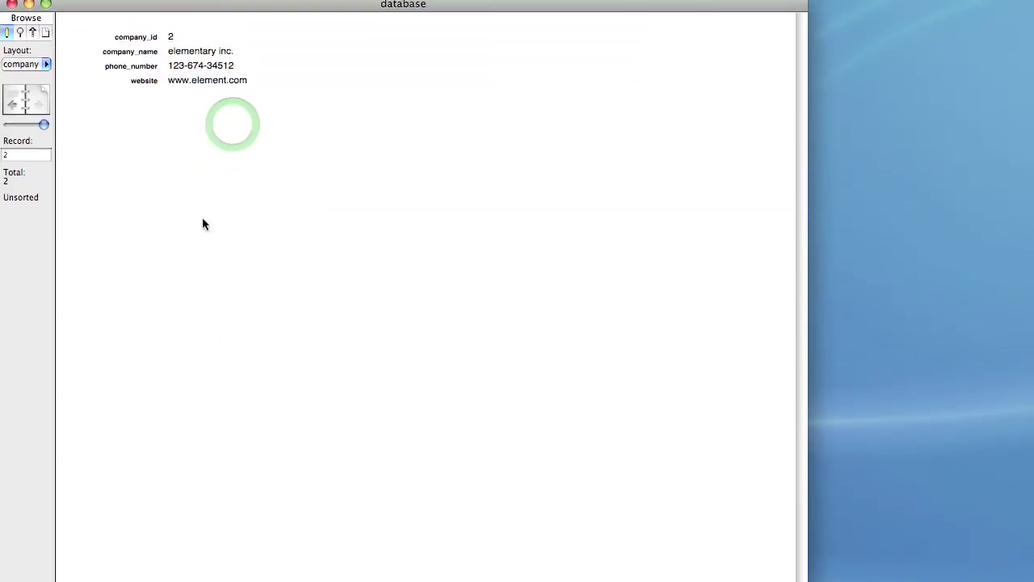
click(46, 109)
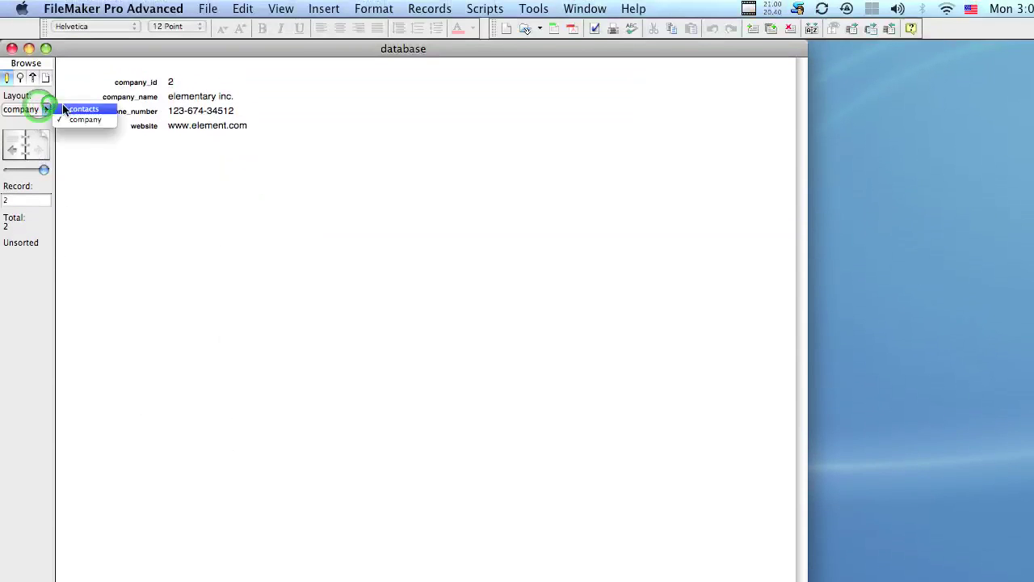
click(81, 115)
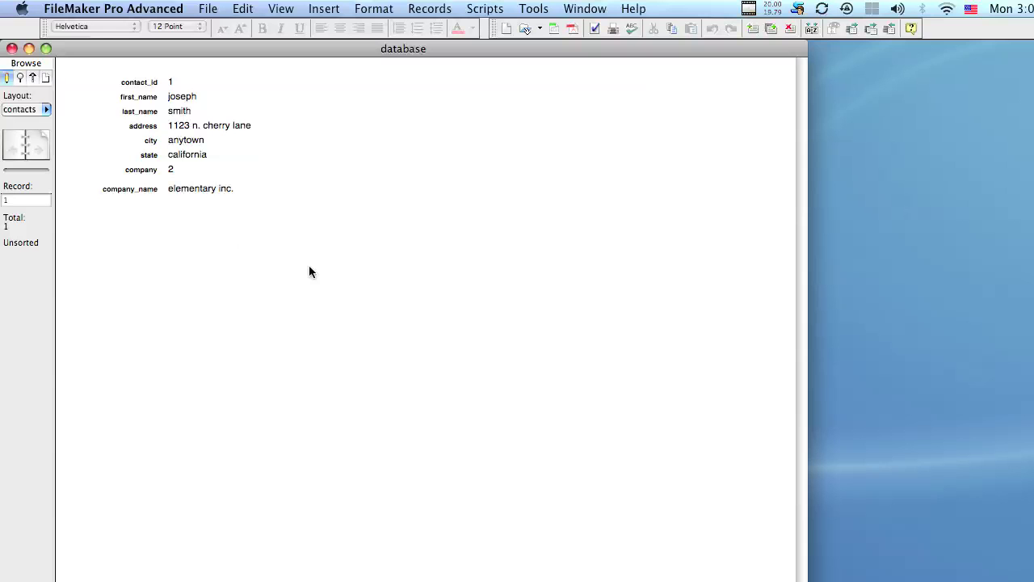
- Open the database management dialog on the relationships graph to view the link between contacts and company
click(208, 8)
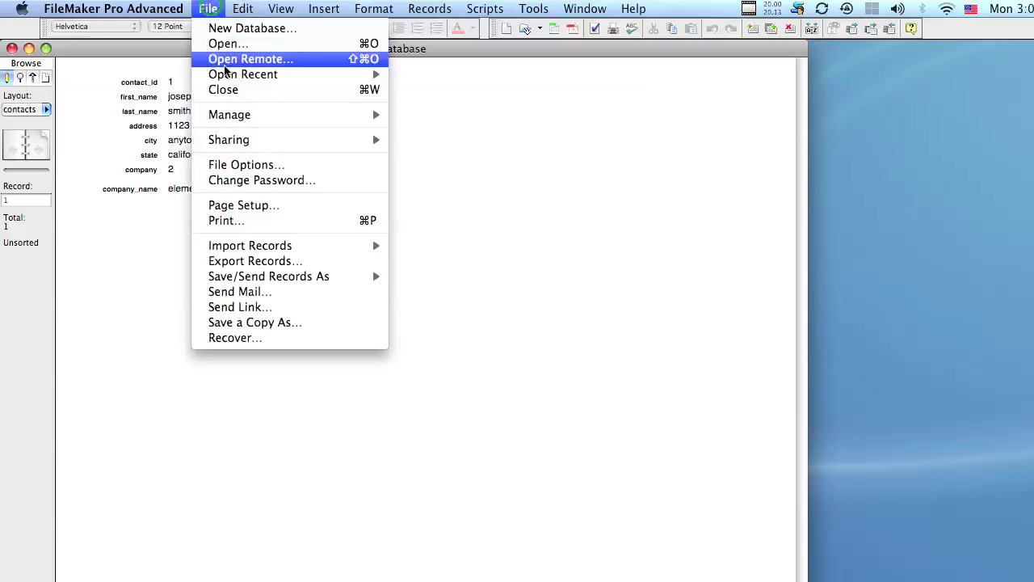
mouse_move(240, 114)
click(437, 114)
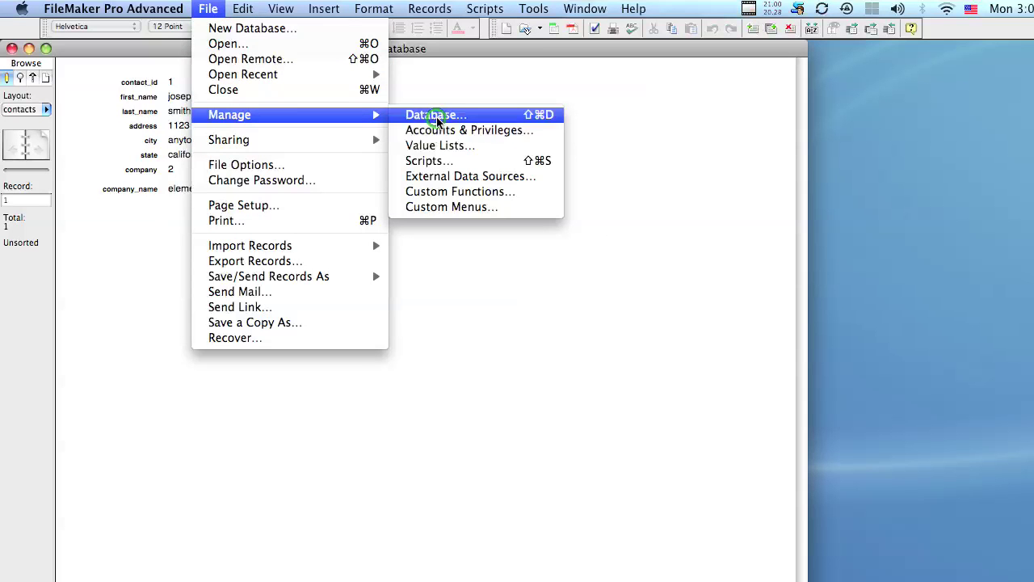
drag(384, 75, 320, 86)
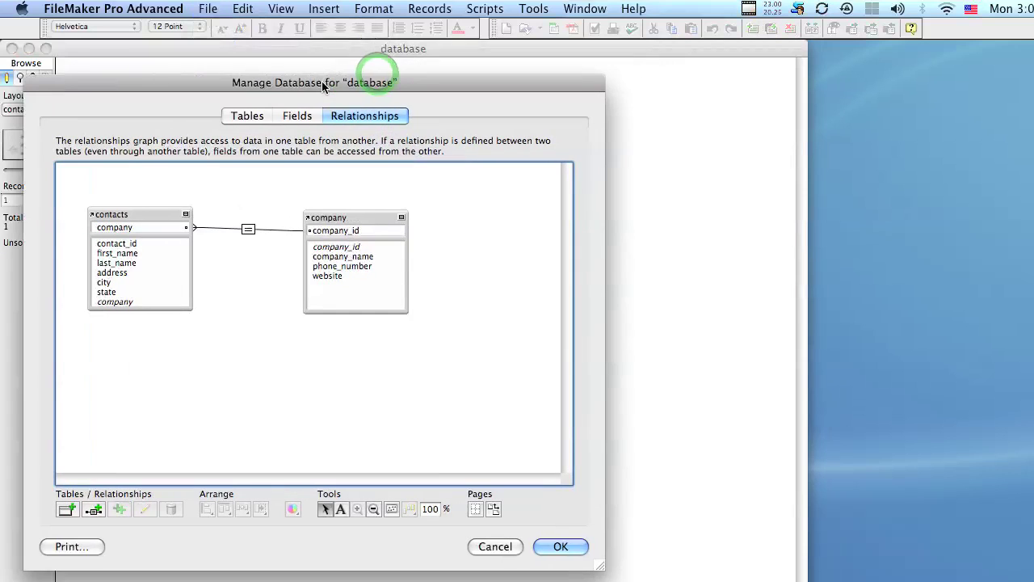